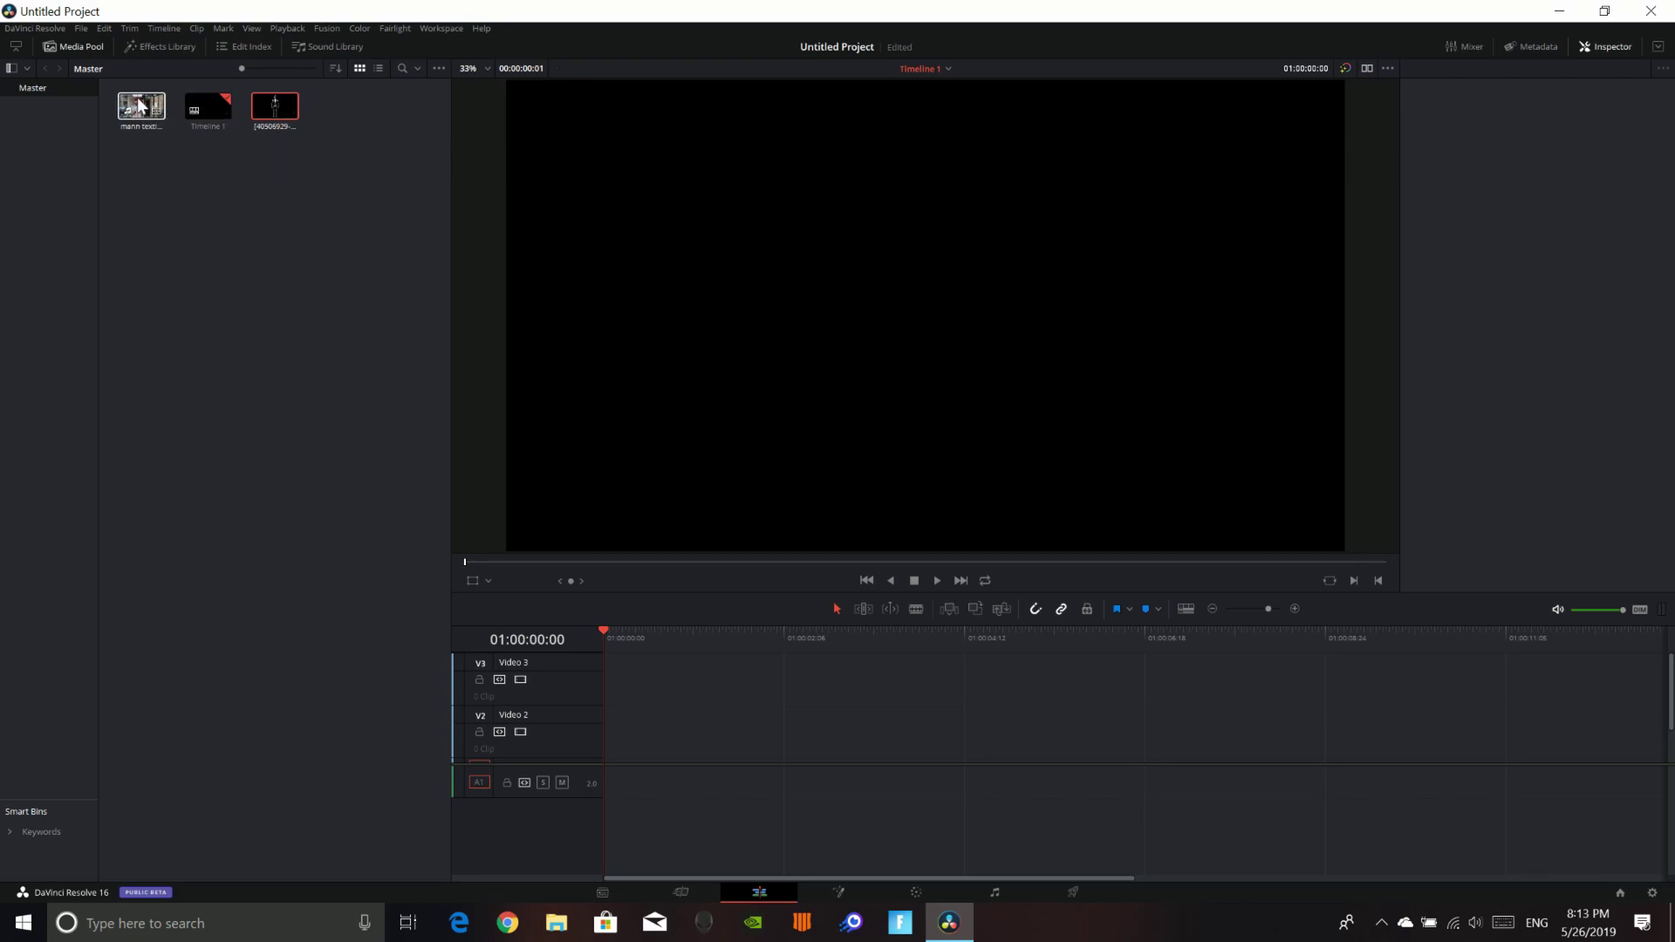
Step: Put the mann clip on Video 2 and the skeleton JPG on Video 3, stretched to the clip's length
drag(140, 110, 584, 724)
drag(264, 107, 584, 671)
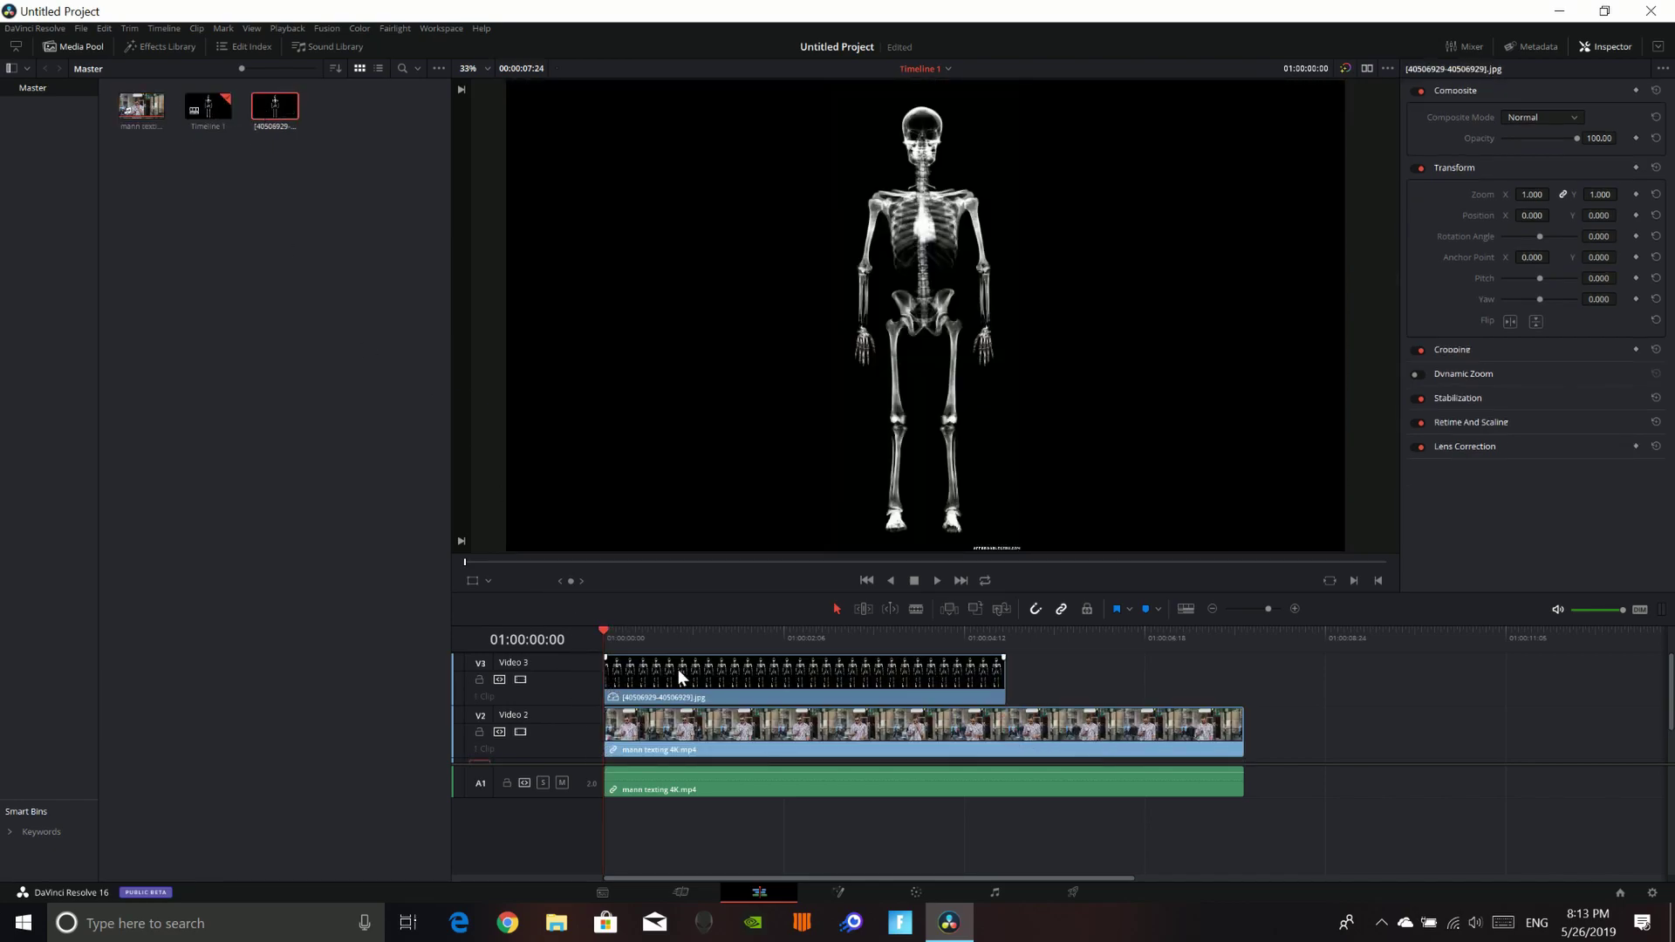
drag(995, 686, 1228, 678)
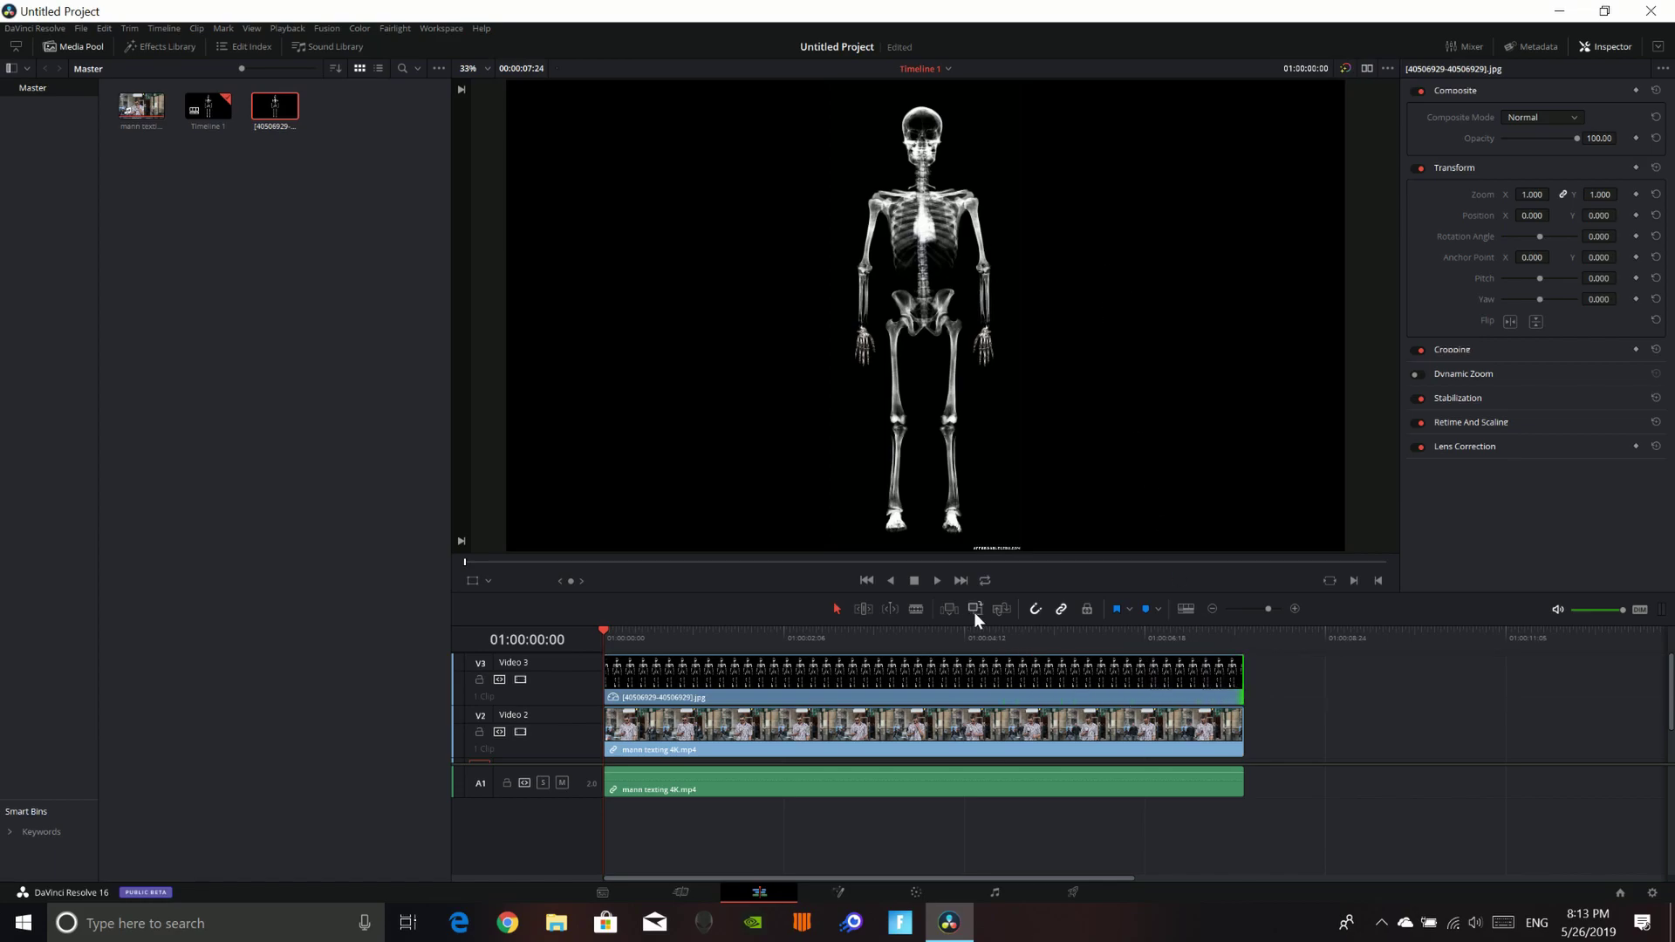
Step: Lower the skeleton clip's opacity to about 60.60 and set its composite mode to Screen
click(1008, 673)
drag(1589, 138, 1565, 138)
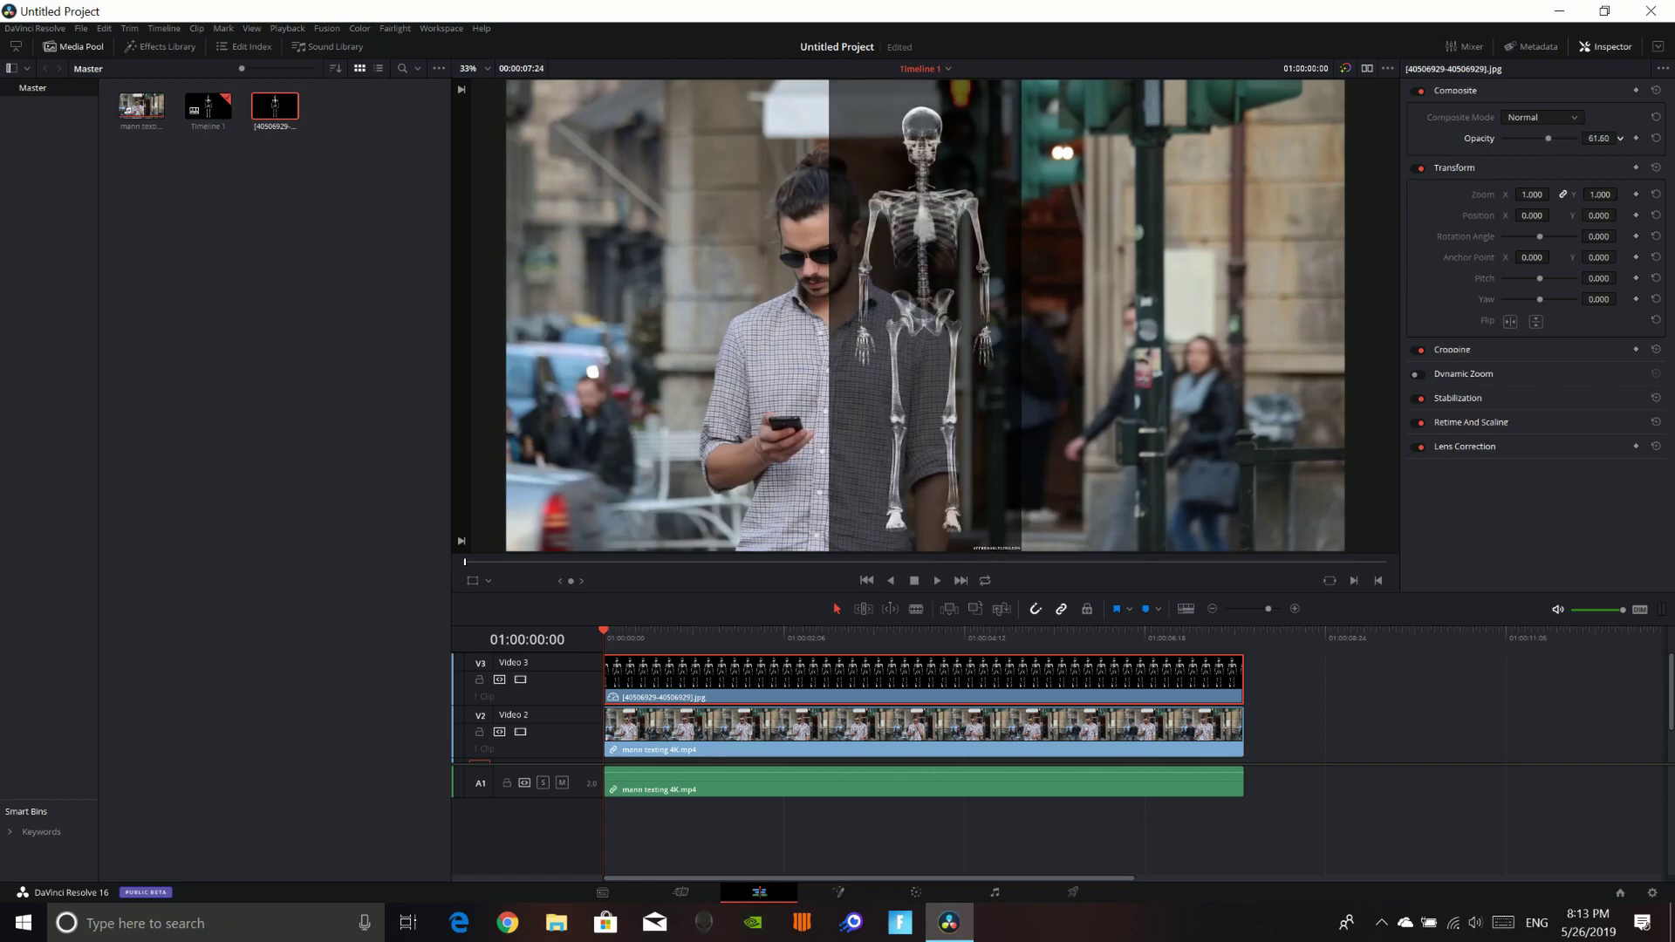
click(1573, 113)
scroll(1552, 186, down, 5)
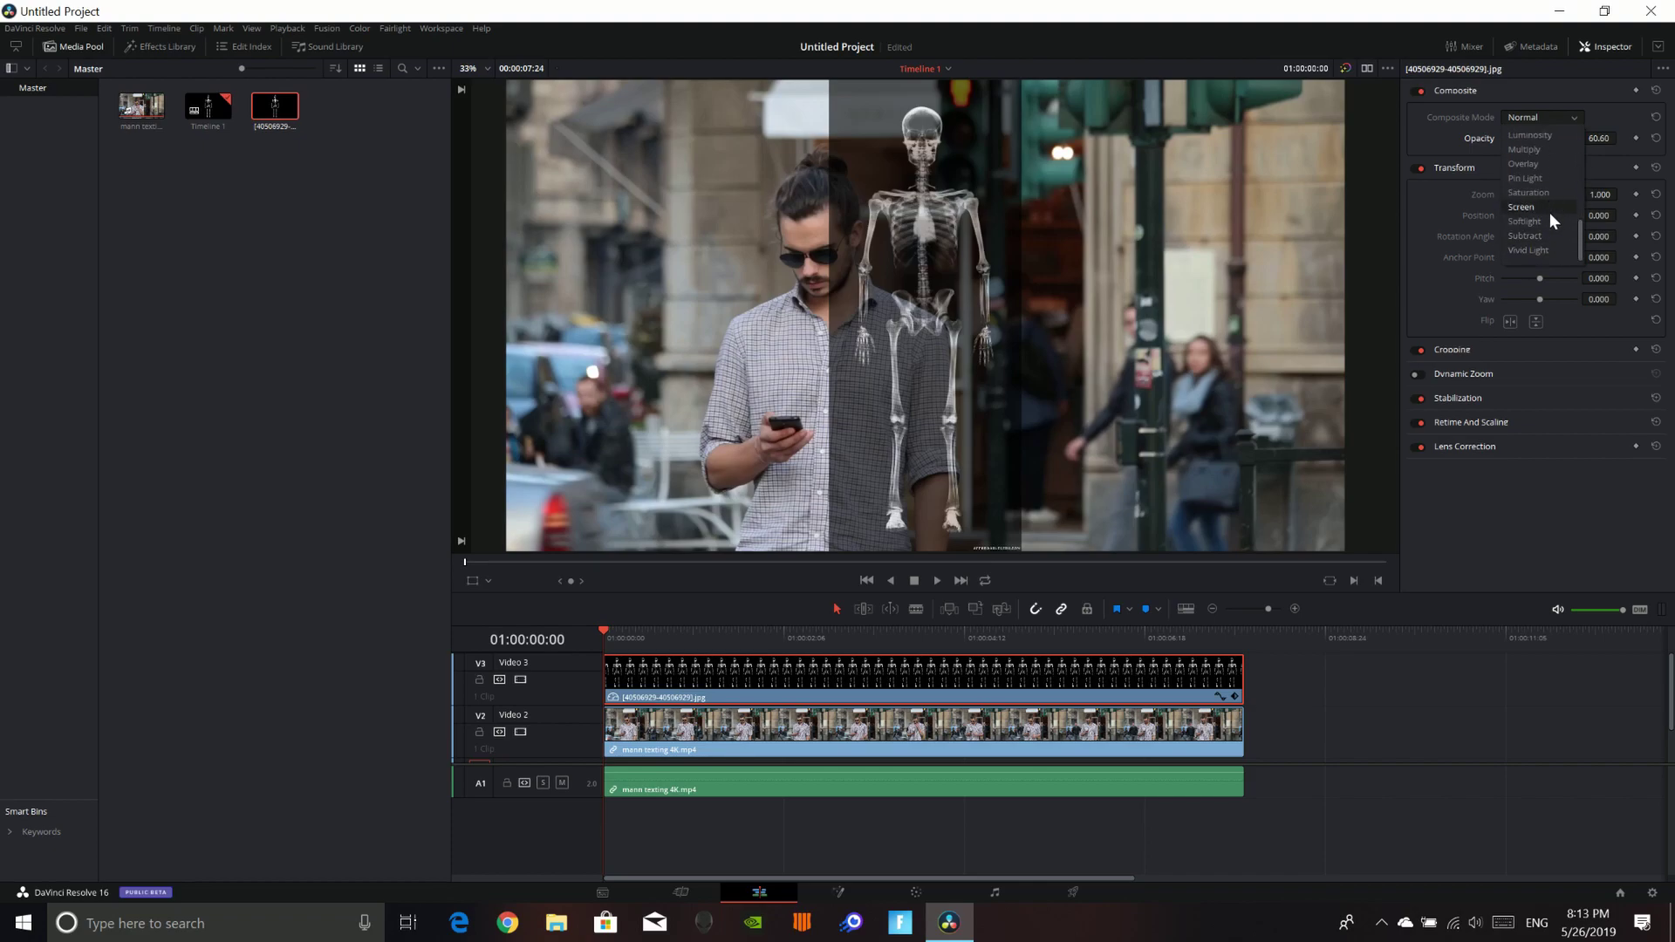
click(1550, 211)
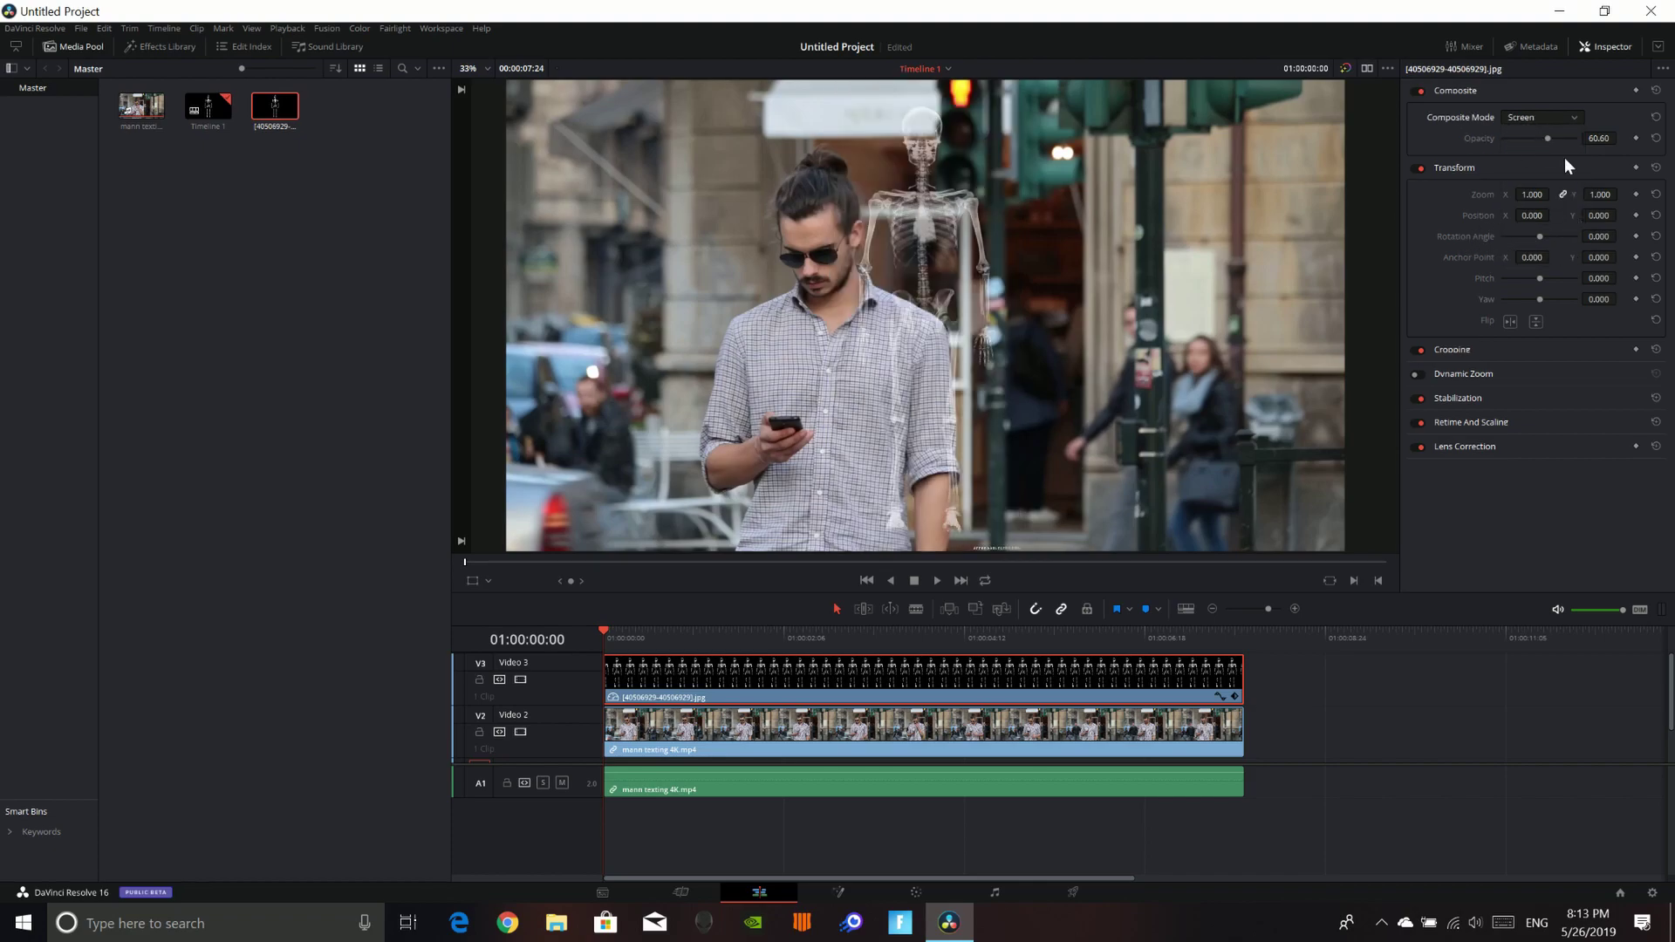
Step: Return the skeleton's opacity to 100 and move it to X -404, Y -1067 over the man
drag(1547, 138, 1620, 137)
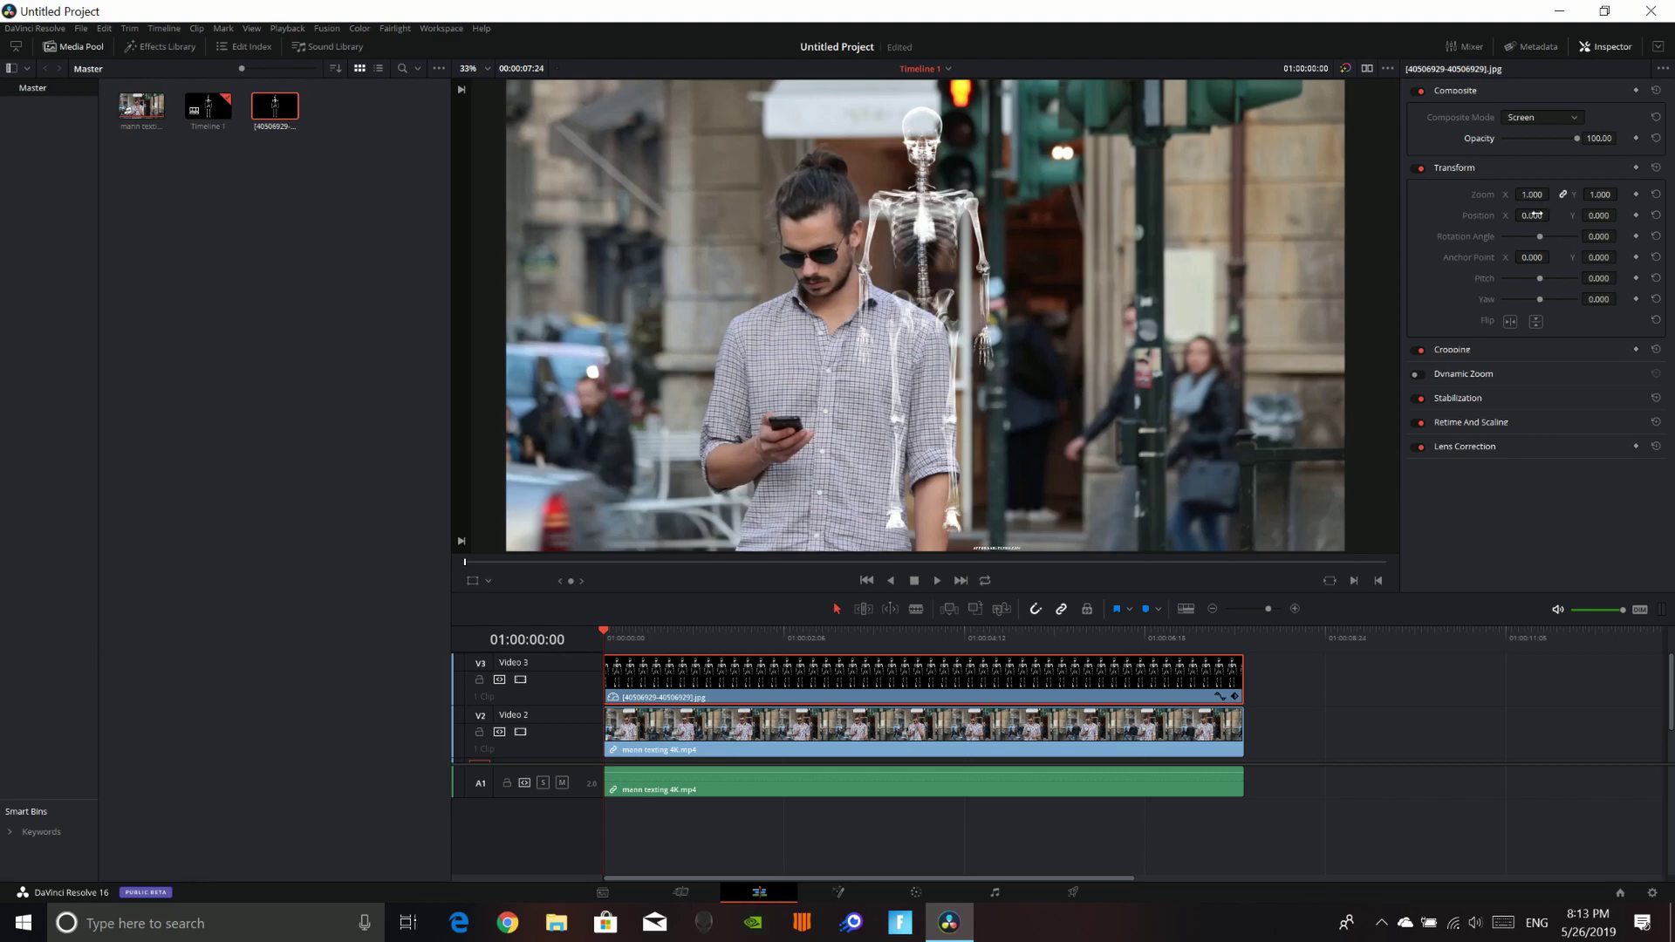
drag(1532, 214, 1404, 214)
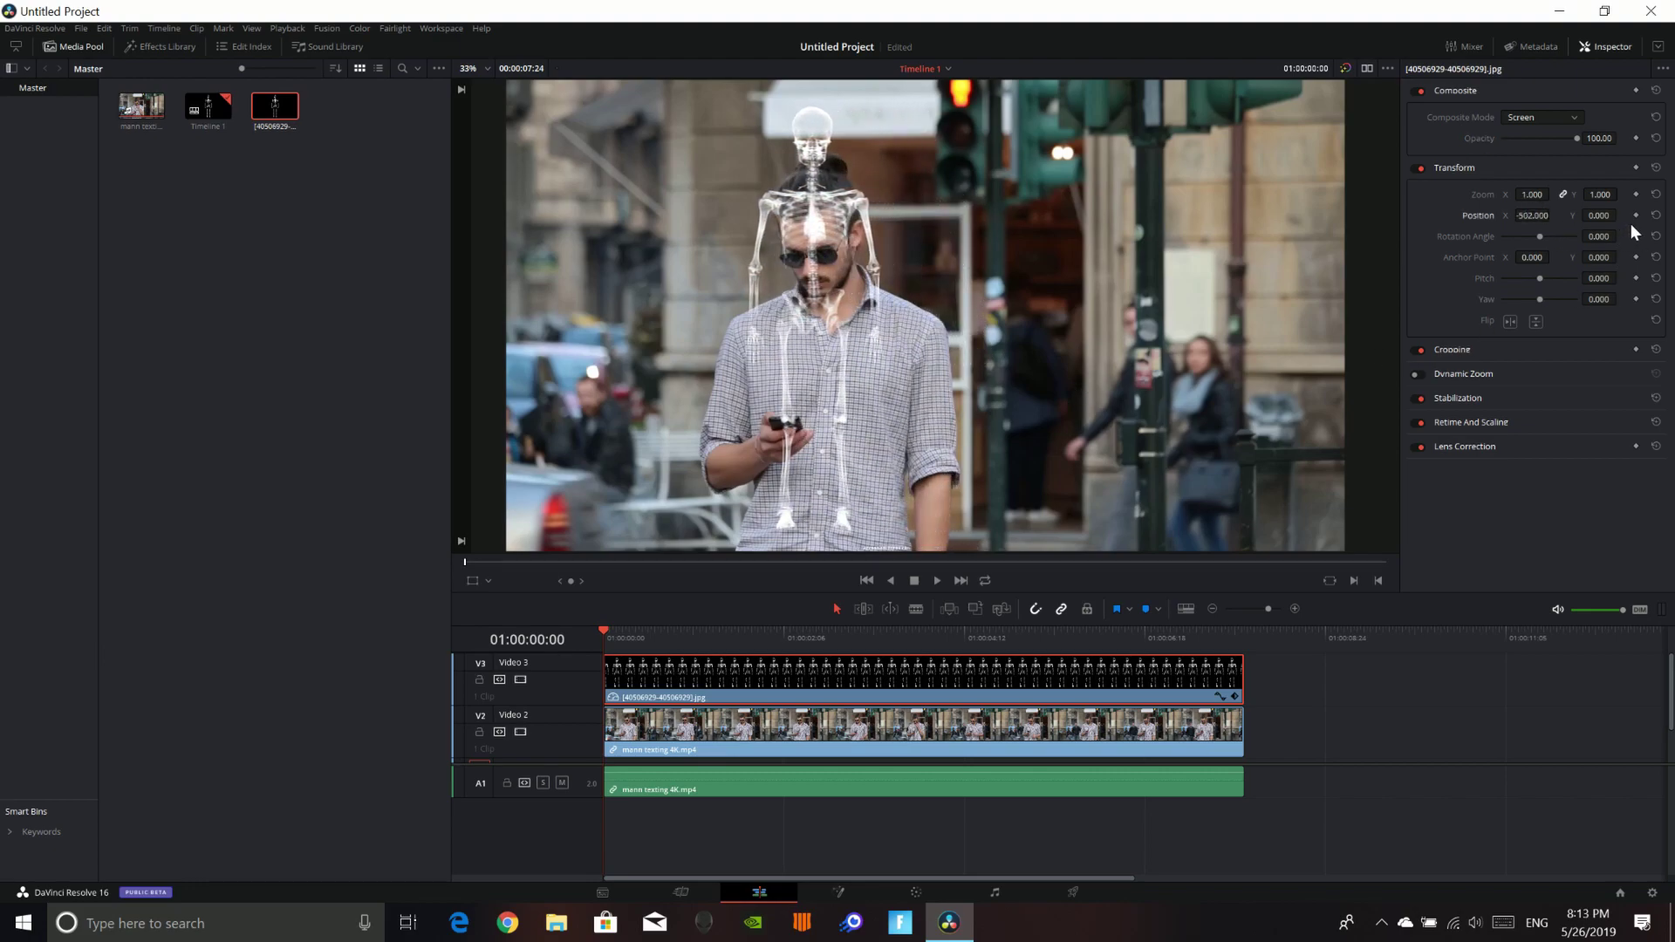
mouse_move(1599, 214)
mouse_down()
mouse_move(1613, 215)
mouse_move(1562, 215)
mouse_move(1620, 215)
mouse_move(1590, 194)
mouse_up()
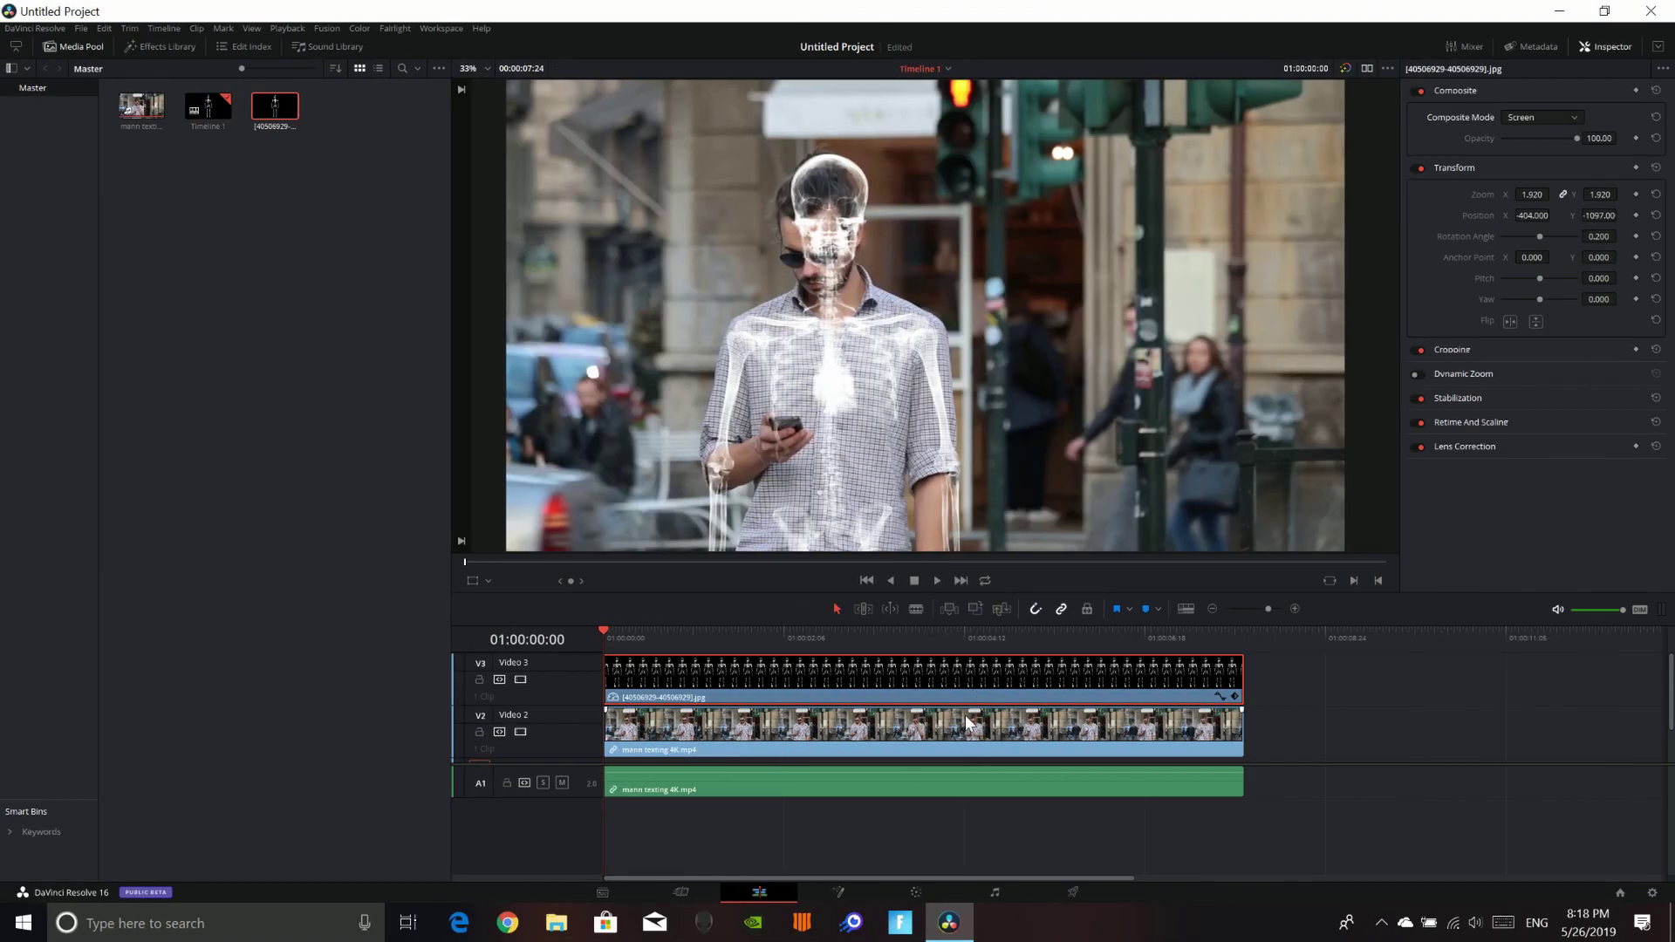
Step: On the Color page, remove and then re-add the node graph's alpha output
click(920, 888)
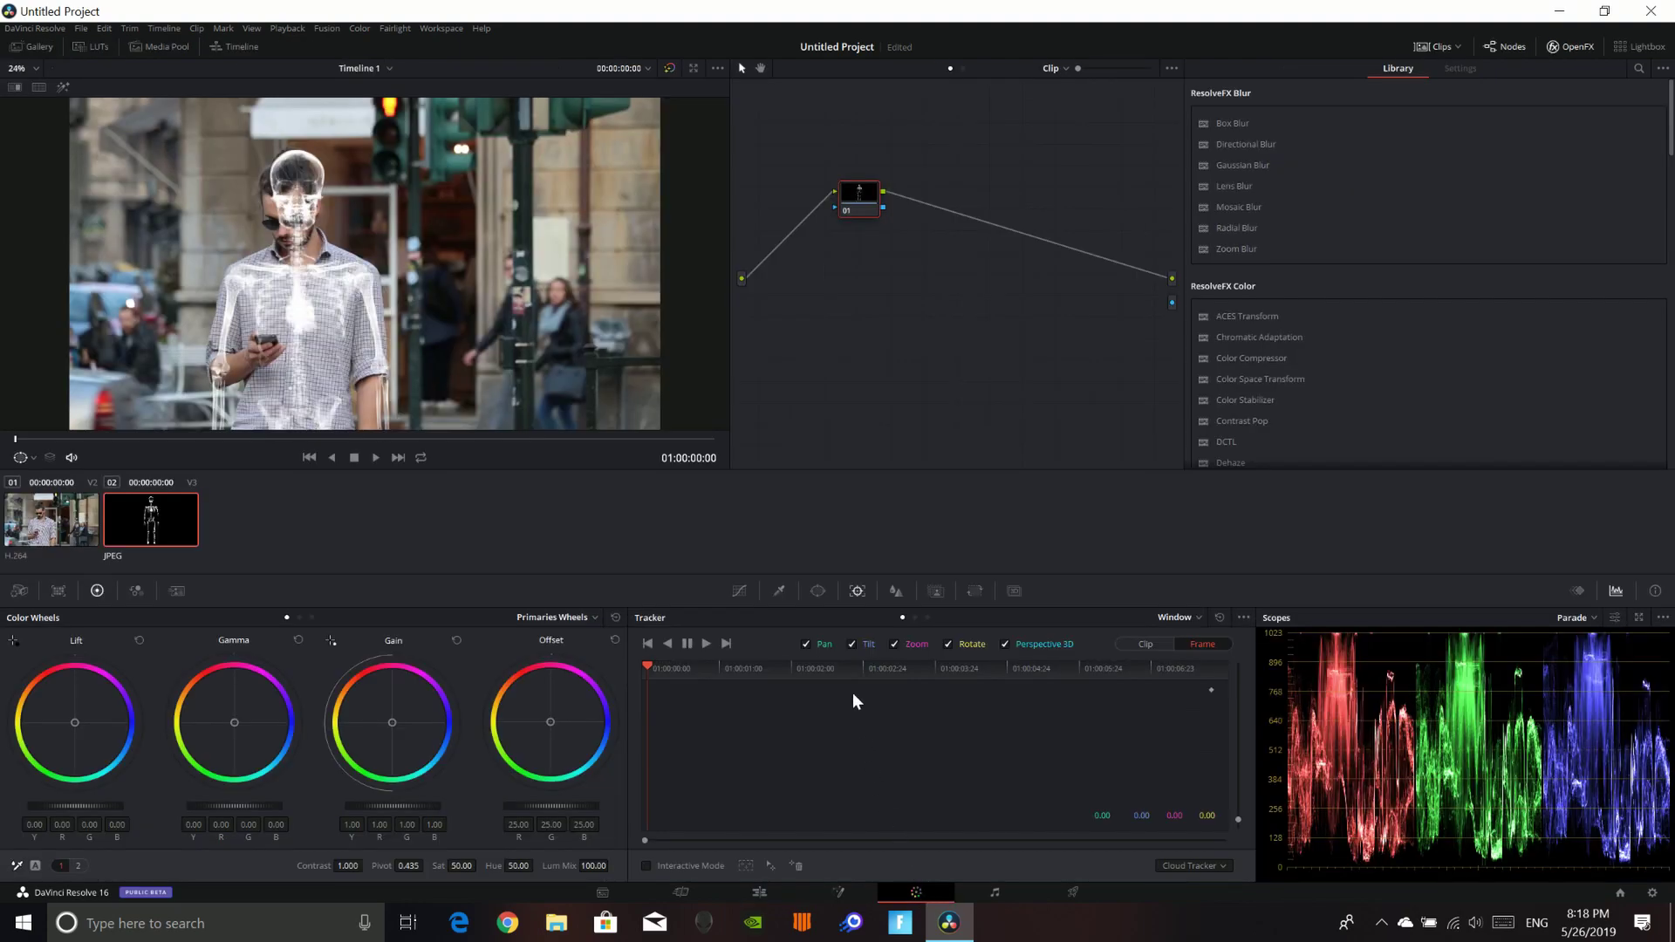
right_click(1163, 301)
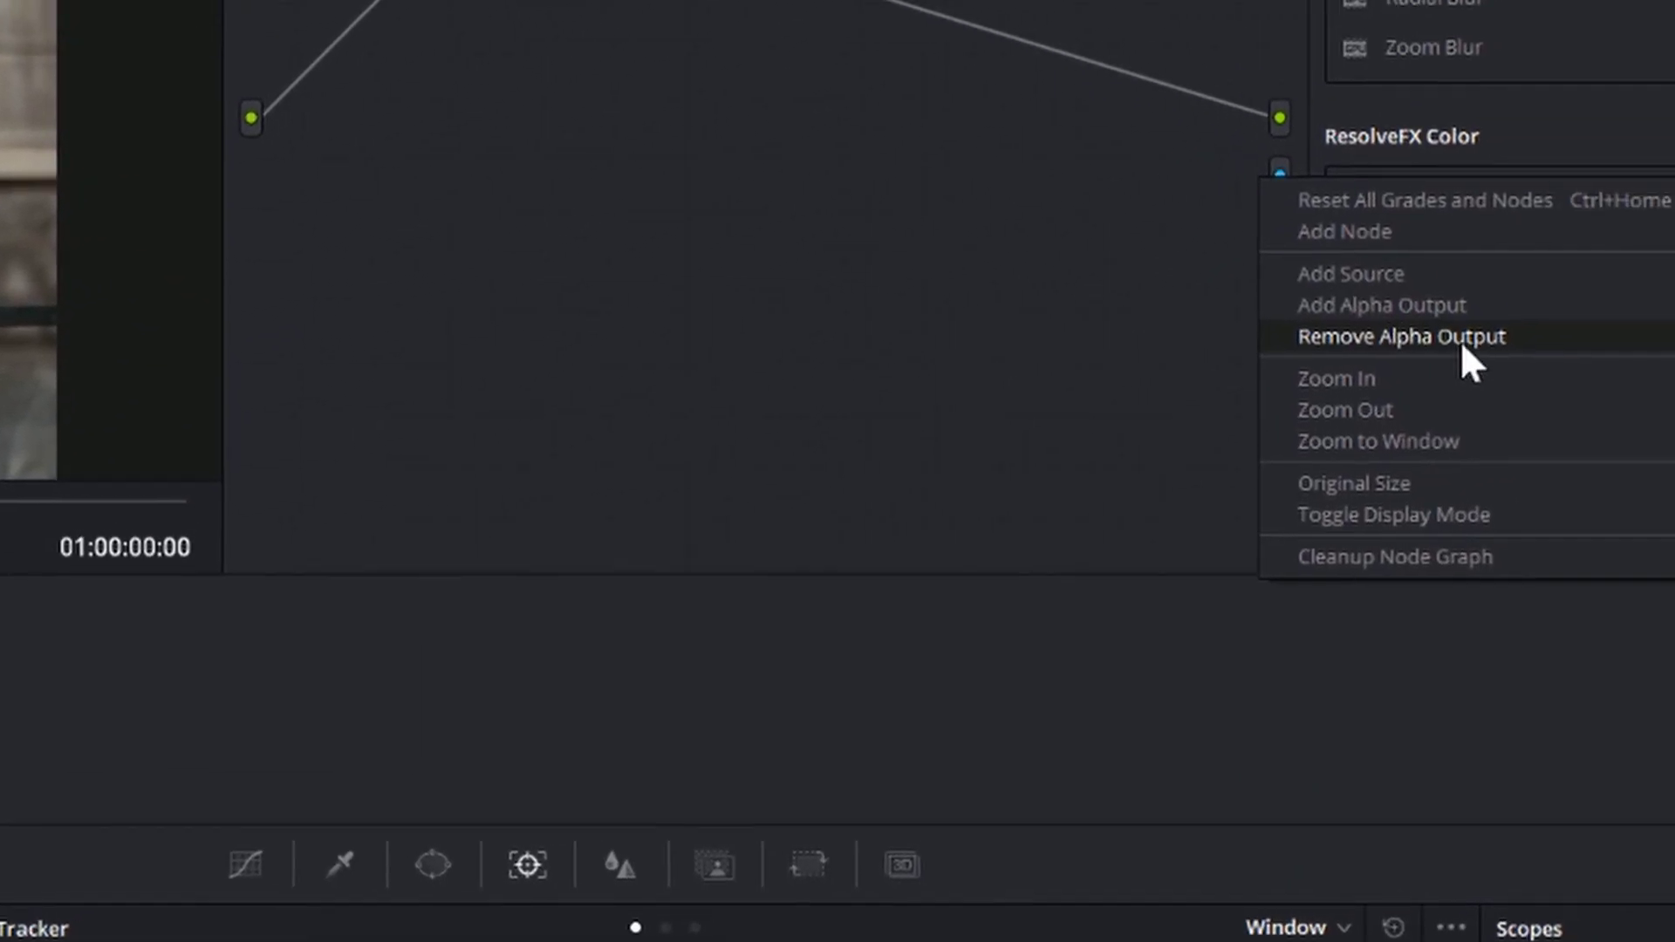
click(1361, 360)
right_click(1169, 197)
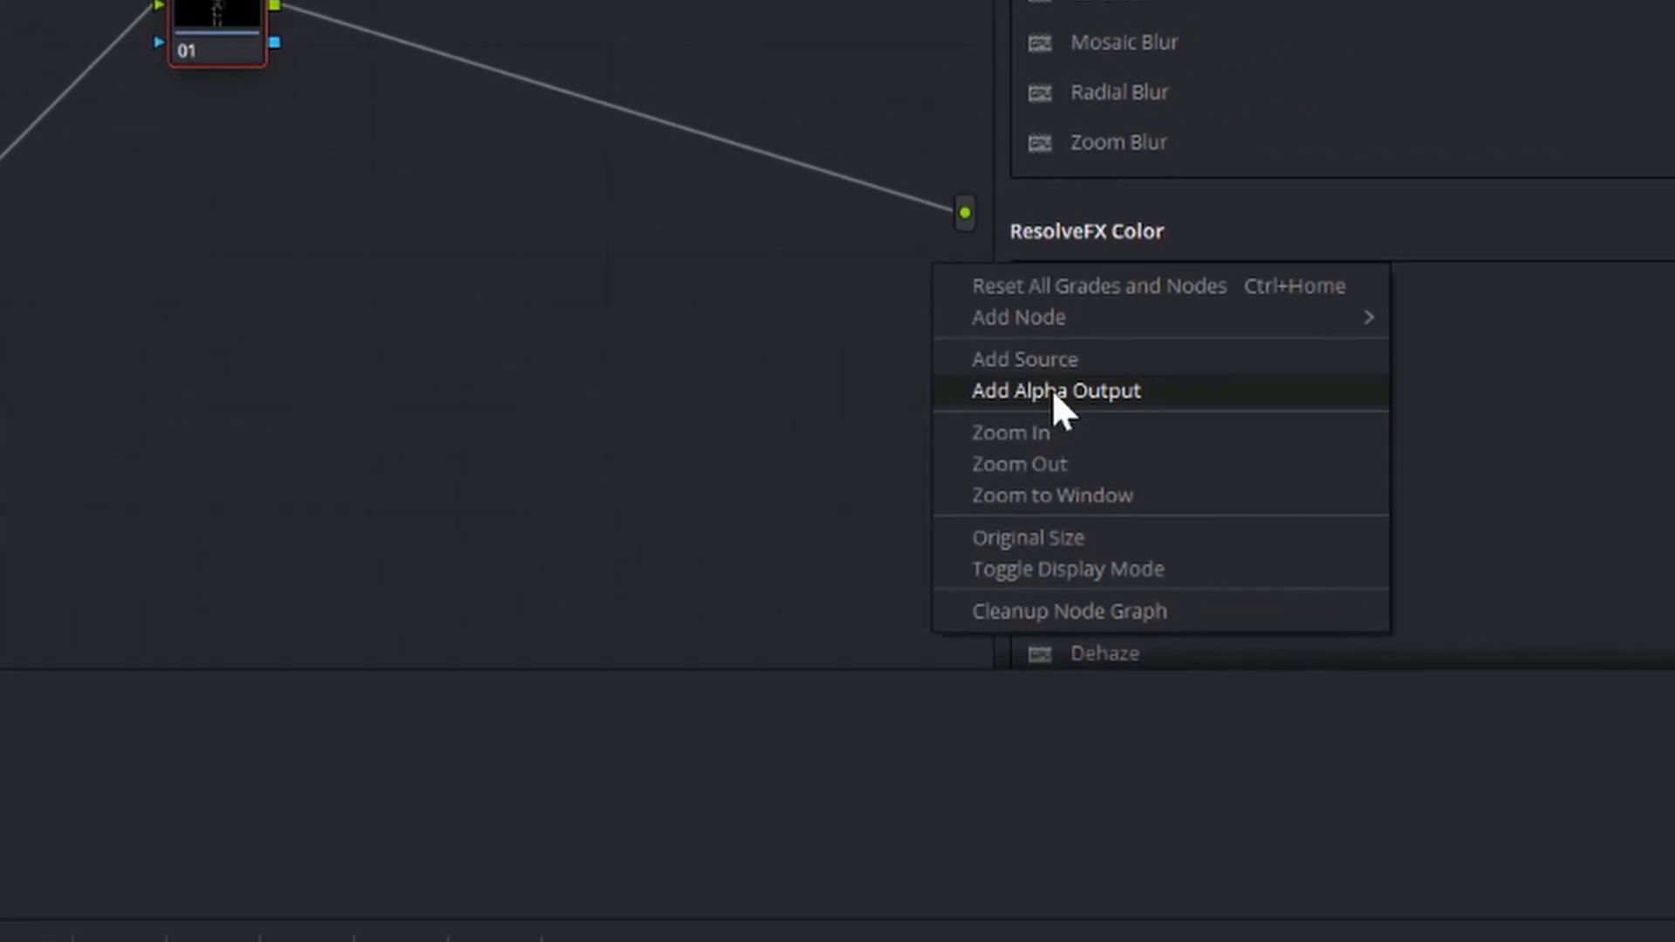
click(1047, 416)
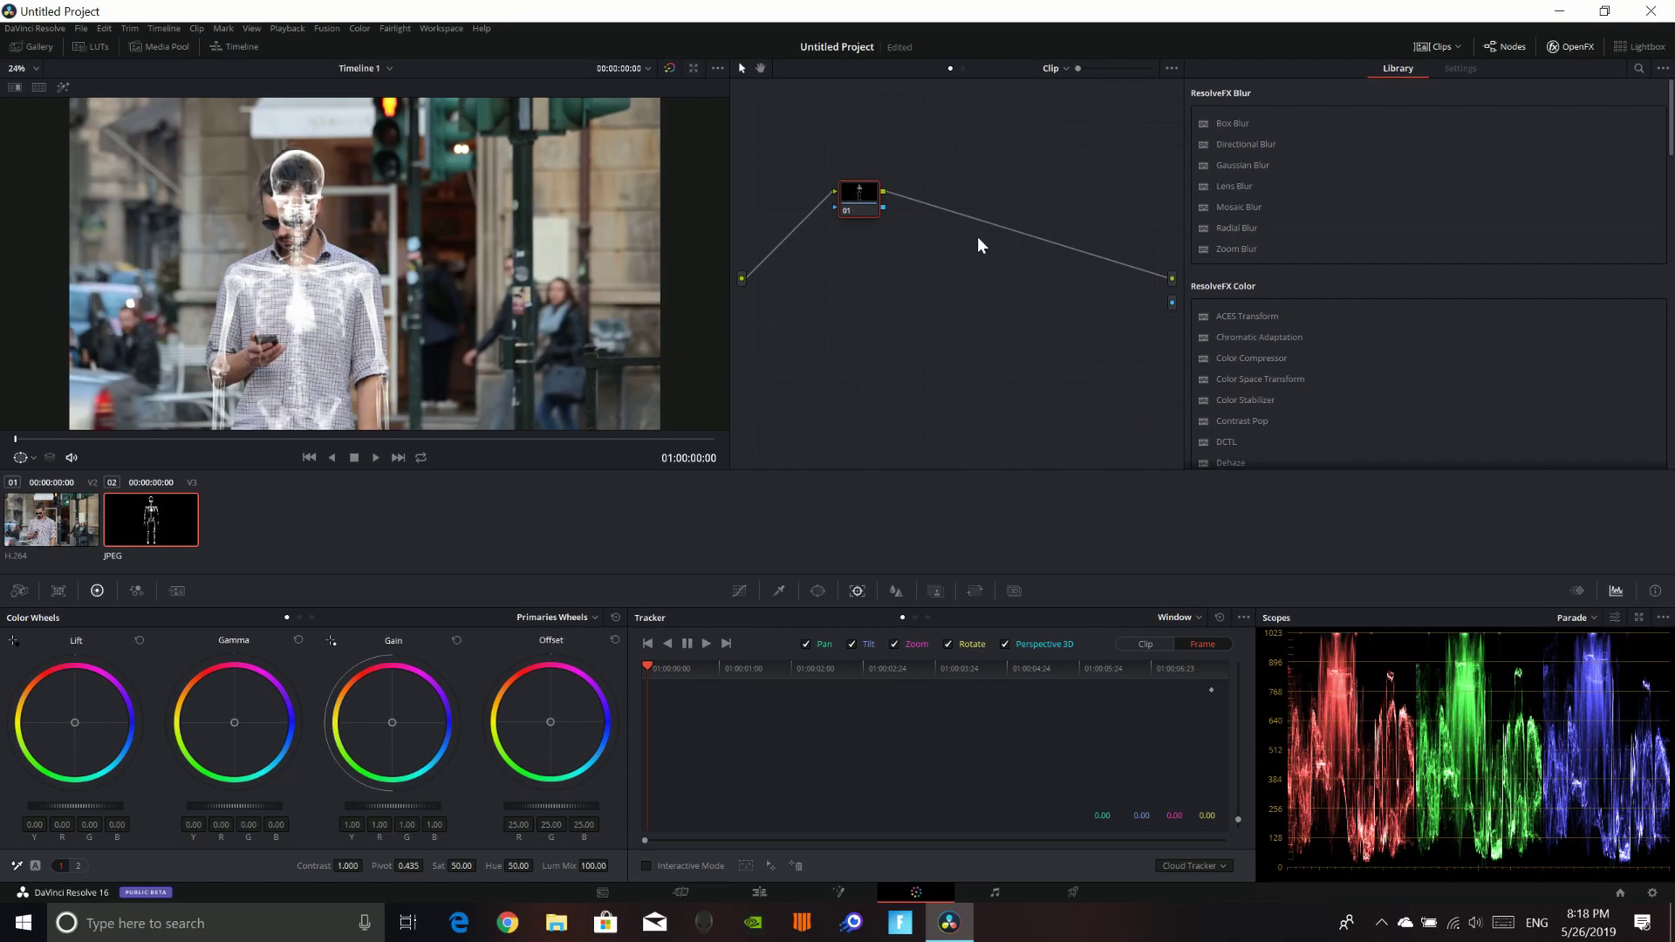
Step: Add a rectangle window and set it to size 8.96, aspect 43.92, pan 43.08
click(818, 591)
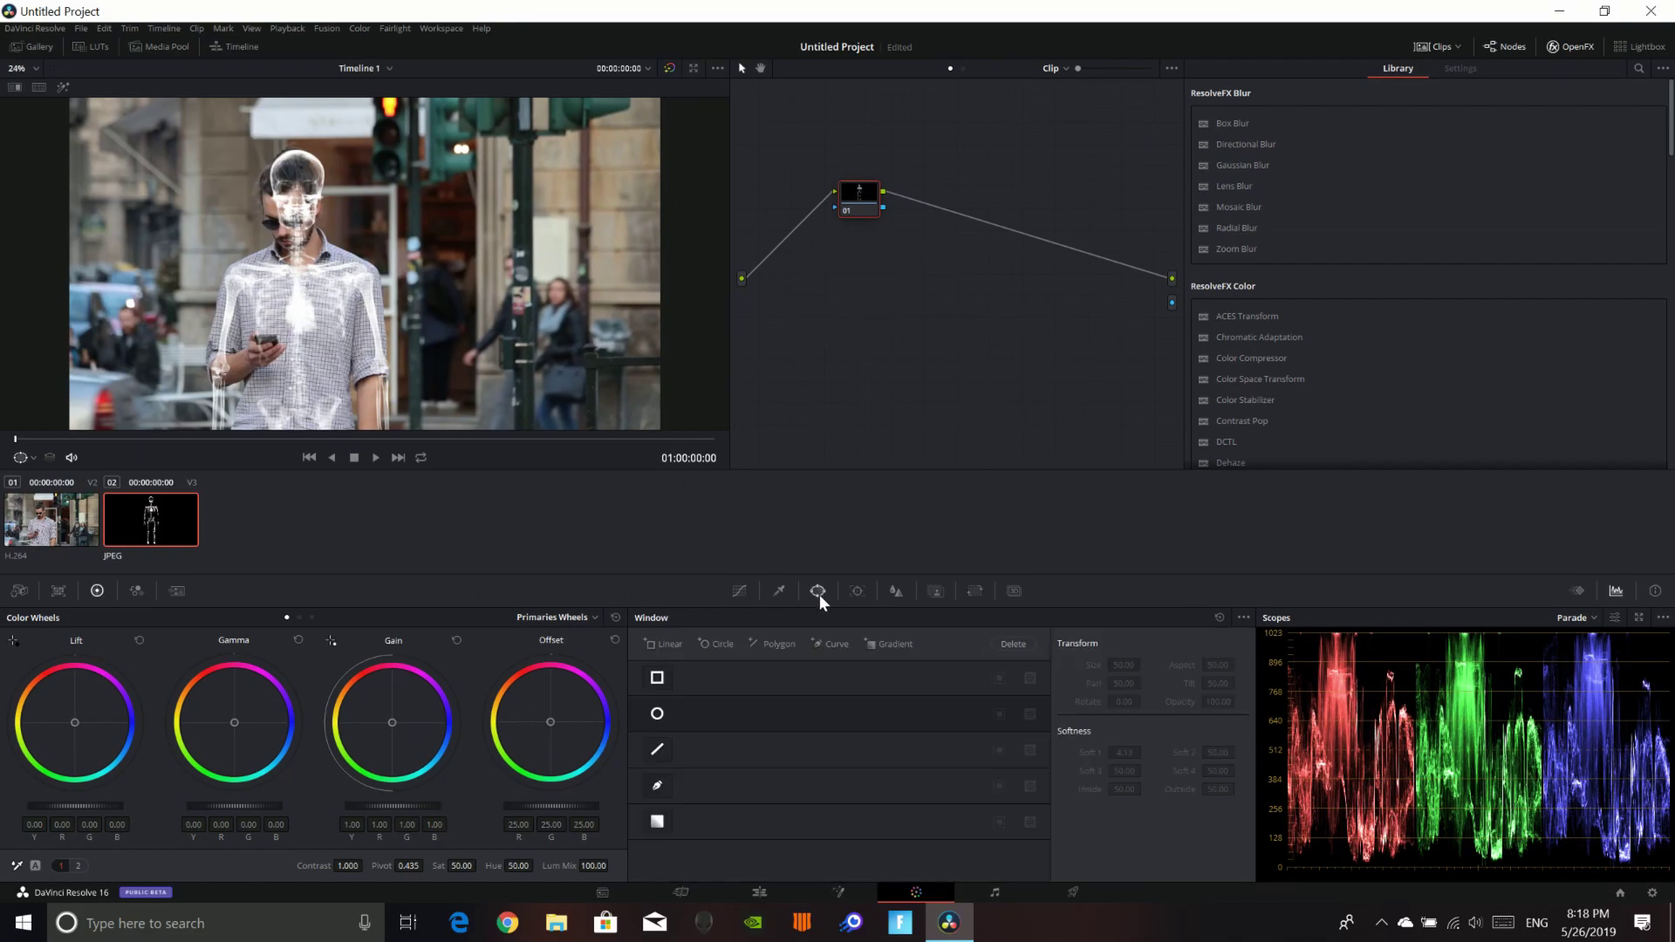
click(657, 677)
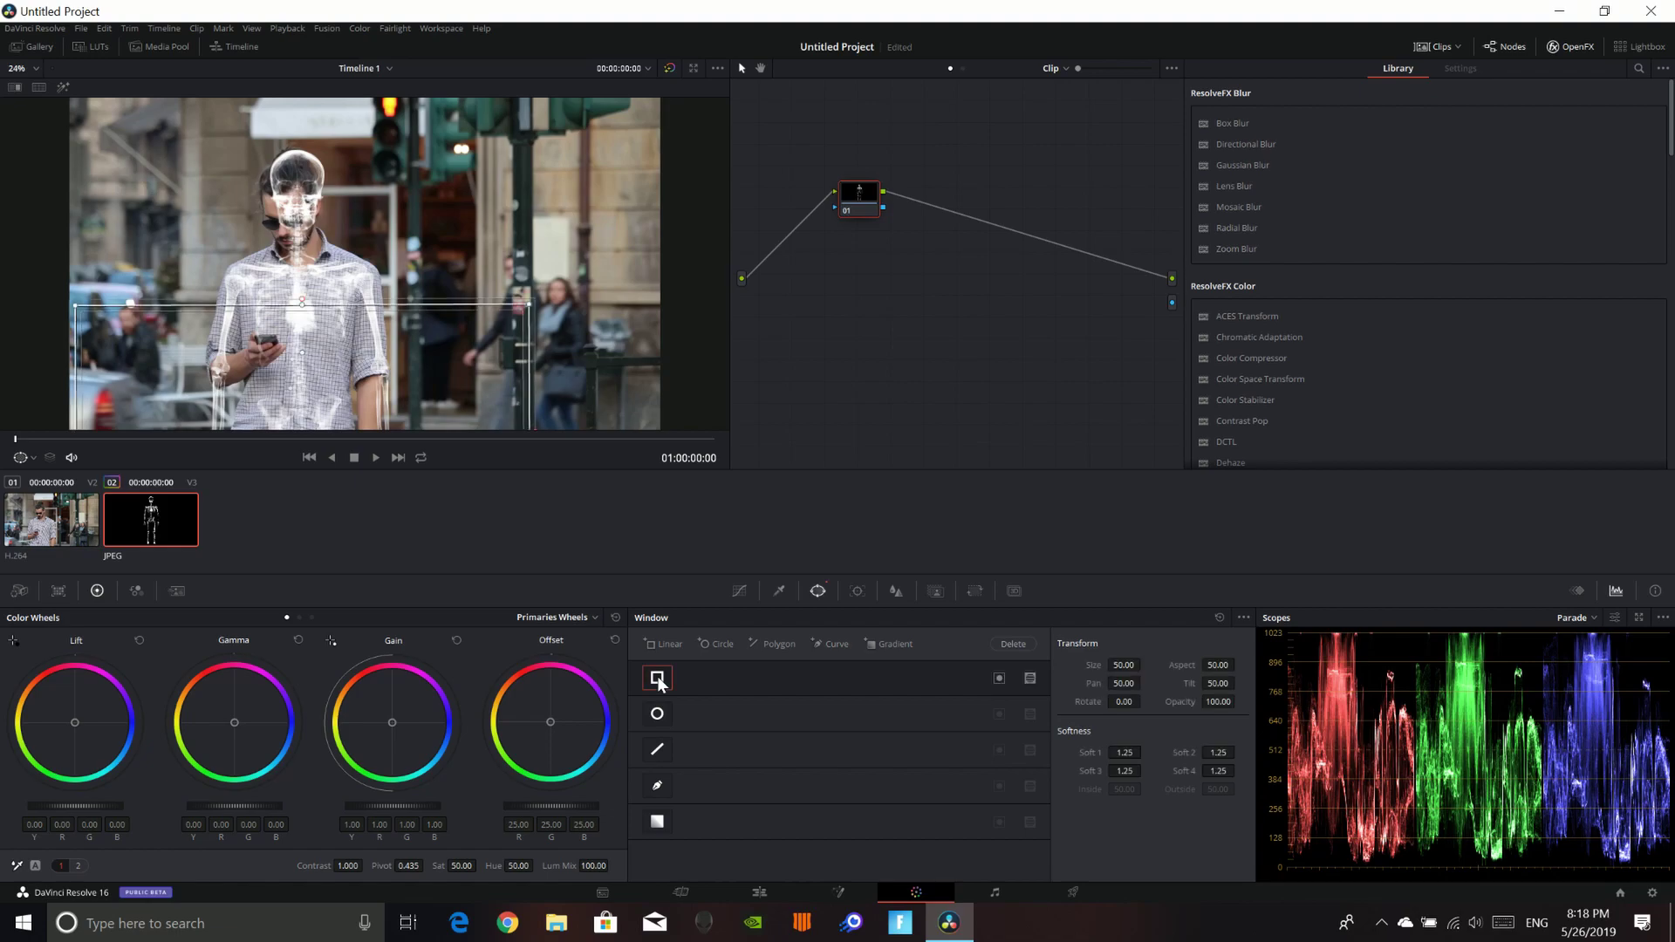
drag(1123, 665, 1038, 665)
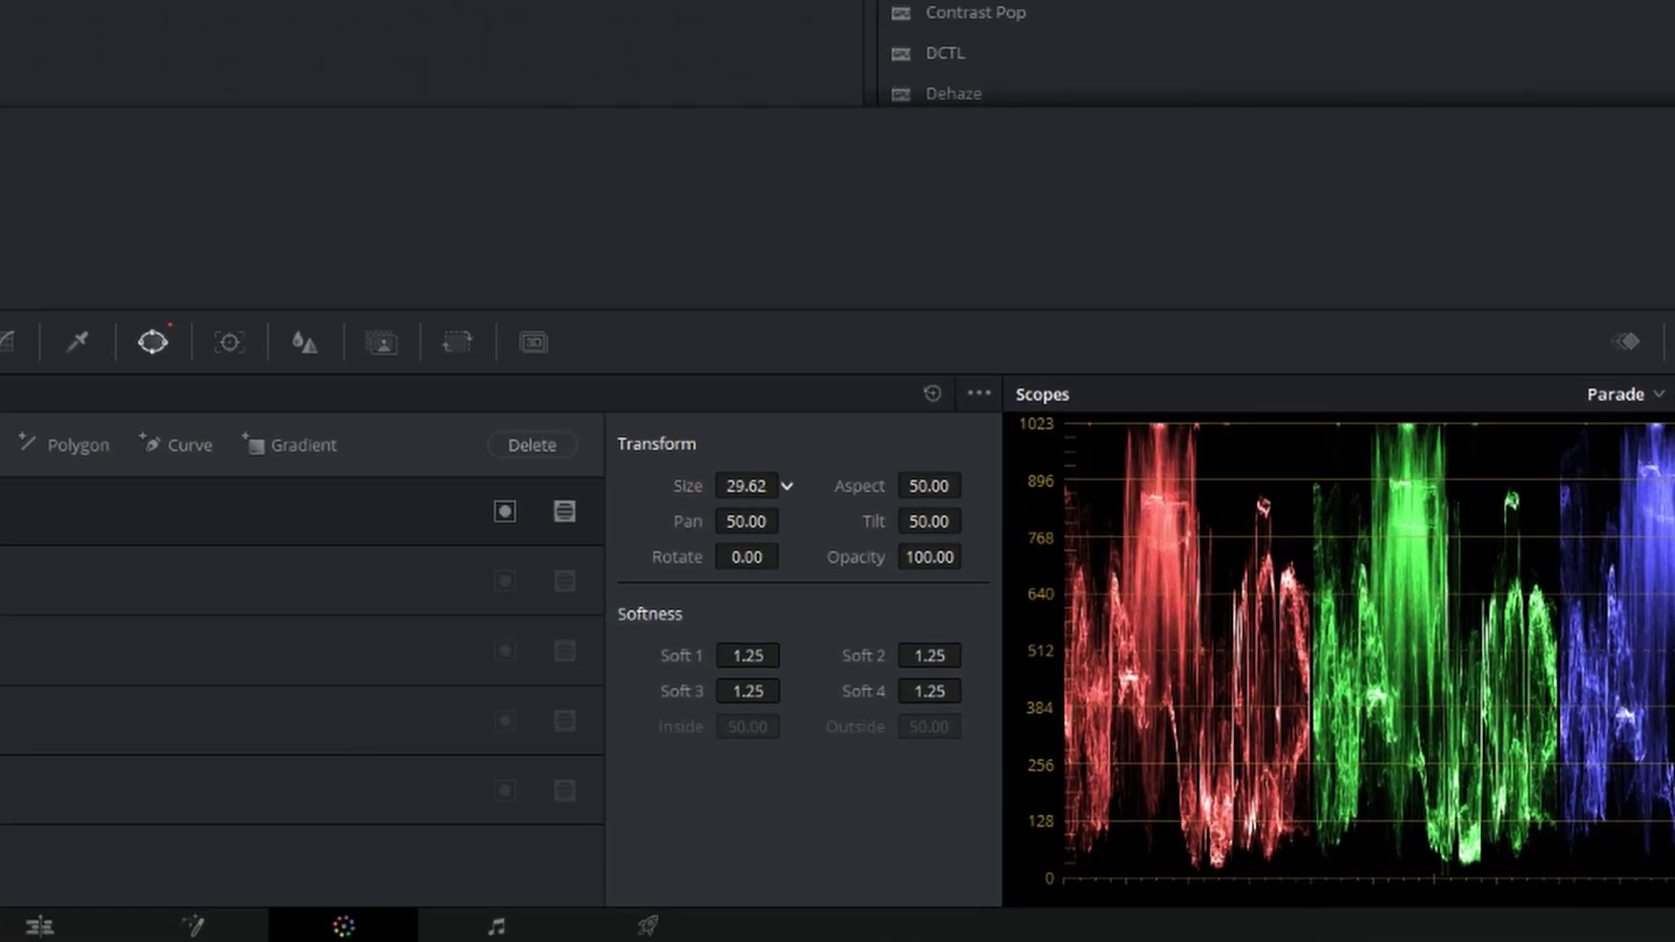
drag(787, 486, 777, 521)
mouse_move(930, 521)
mouse_down()
mouse_move(979, 521)
mouse_move(963, 521)
mouse_up()
drag(759, 487, 711, 486)
drag(1124, 665, 1244, 665)
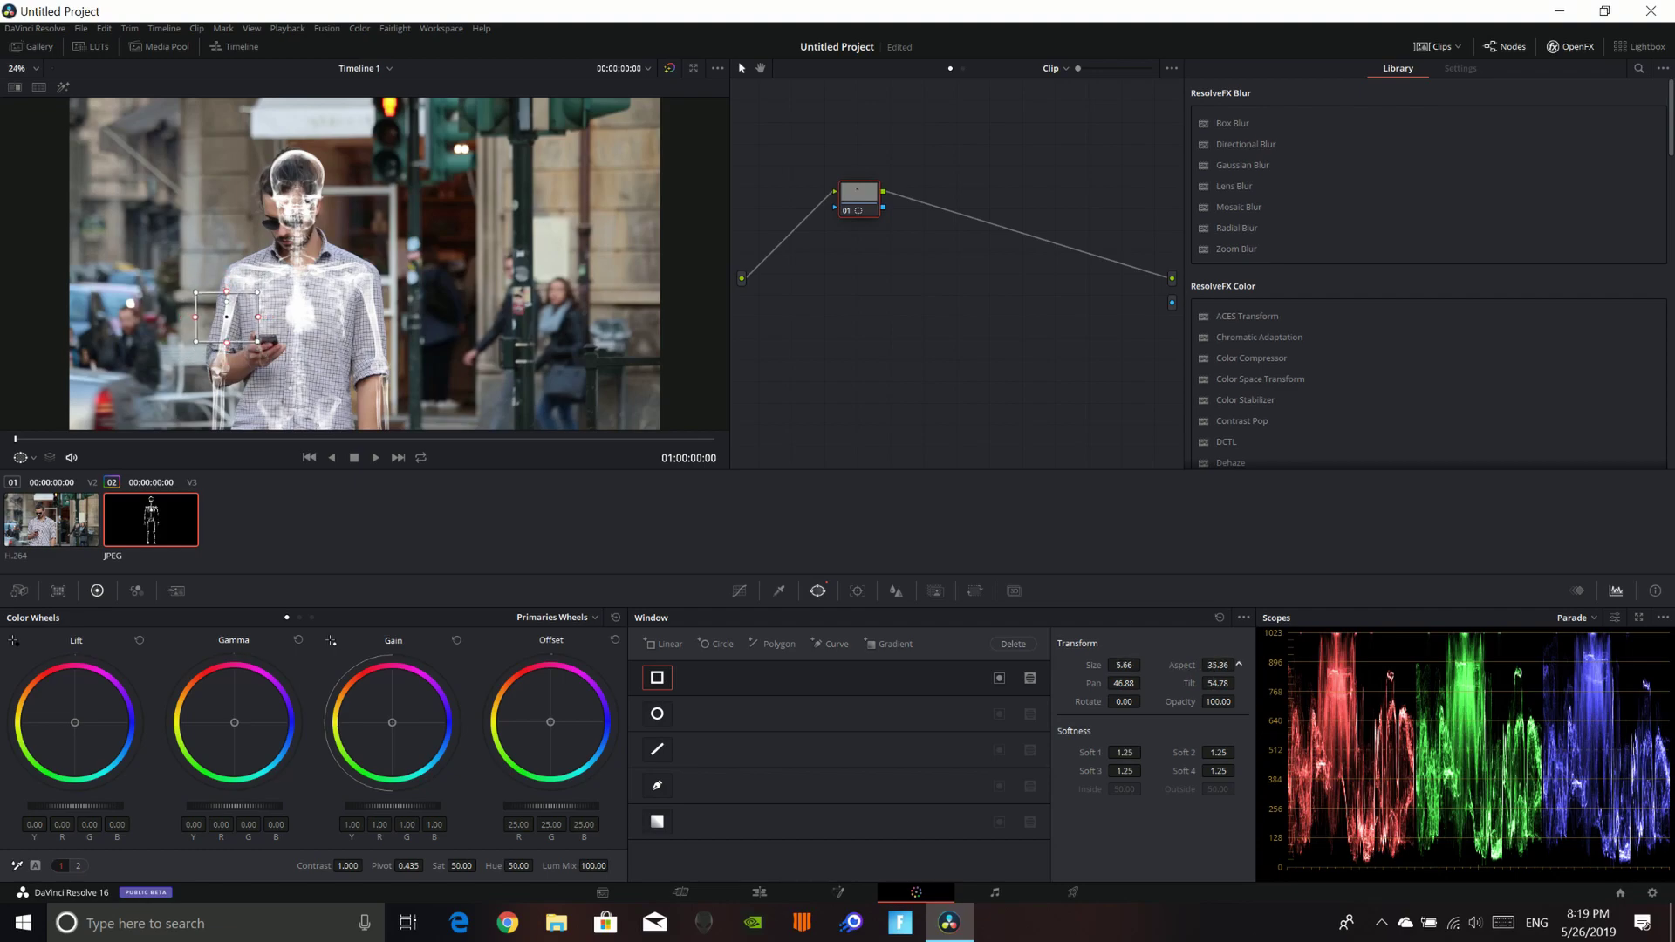
mouse_move(1139, 665)
mouse_down()
mouse_move(1219, 665)
mouse_move(1120, 683)
mouse_up()
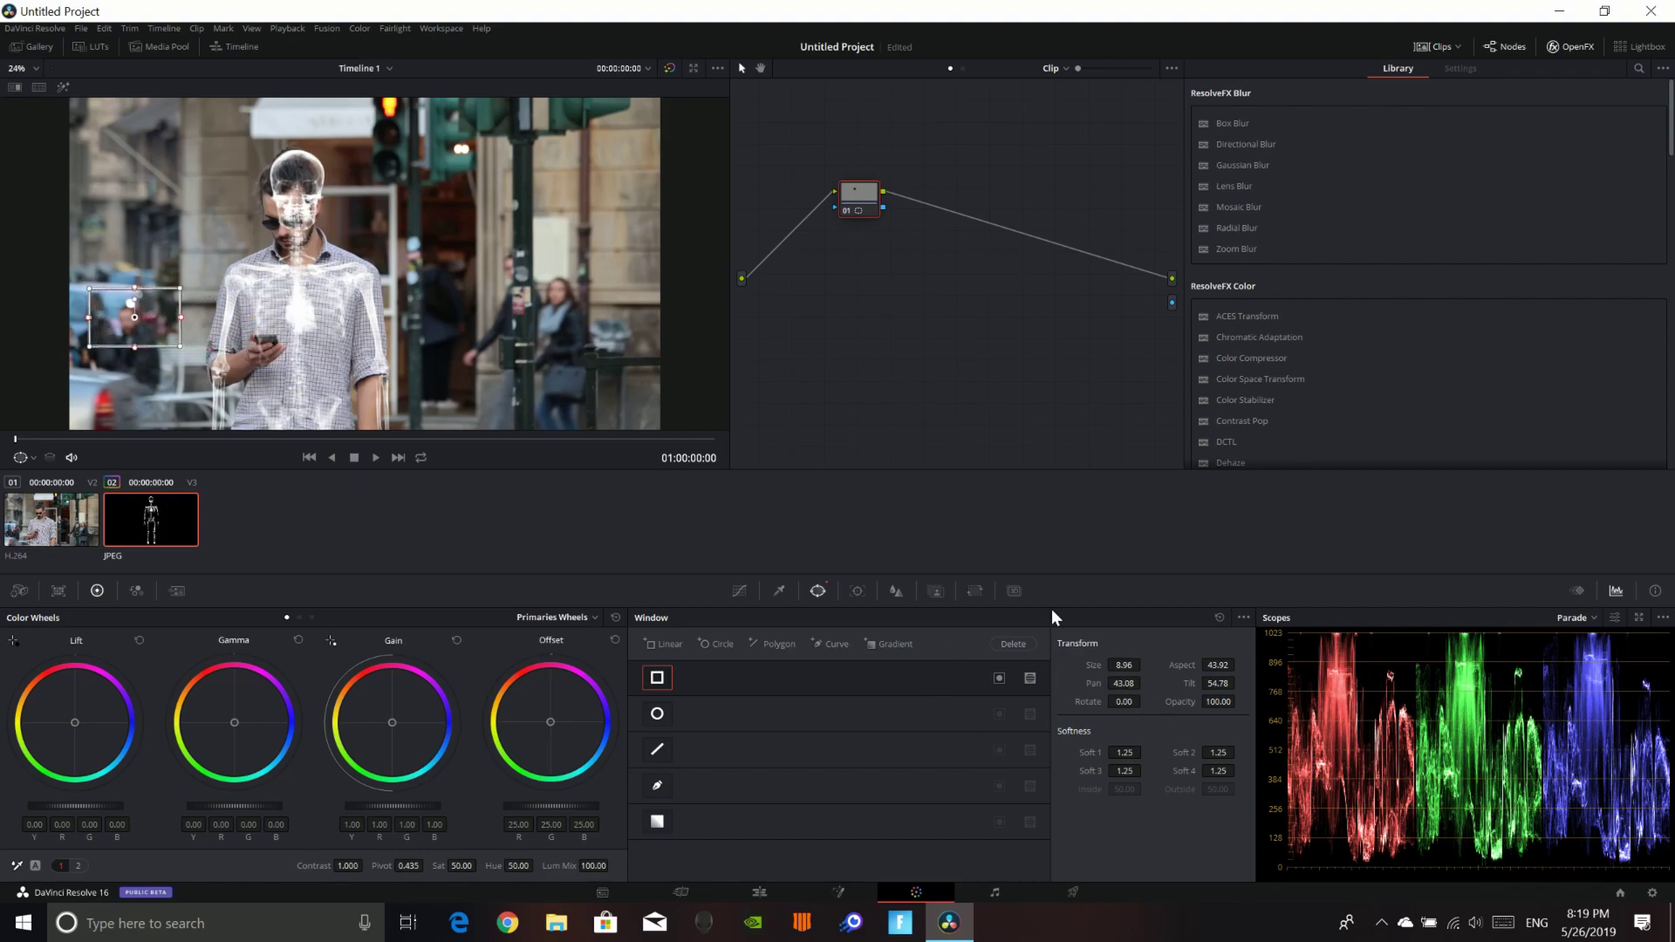
Step: Track the rectangle window forward through the clip in frame mode
click(846, 594)
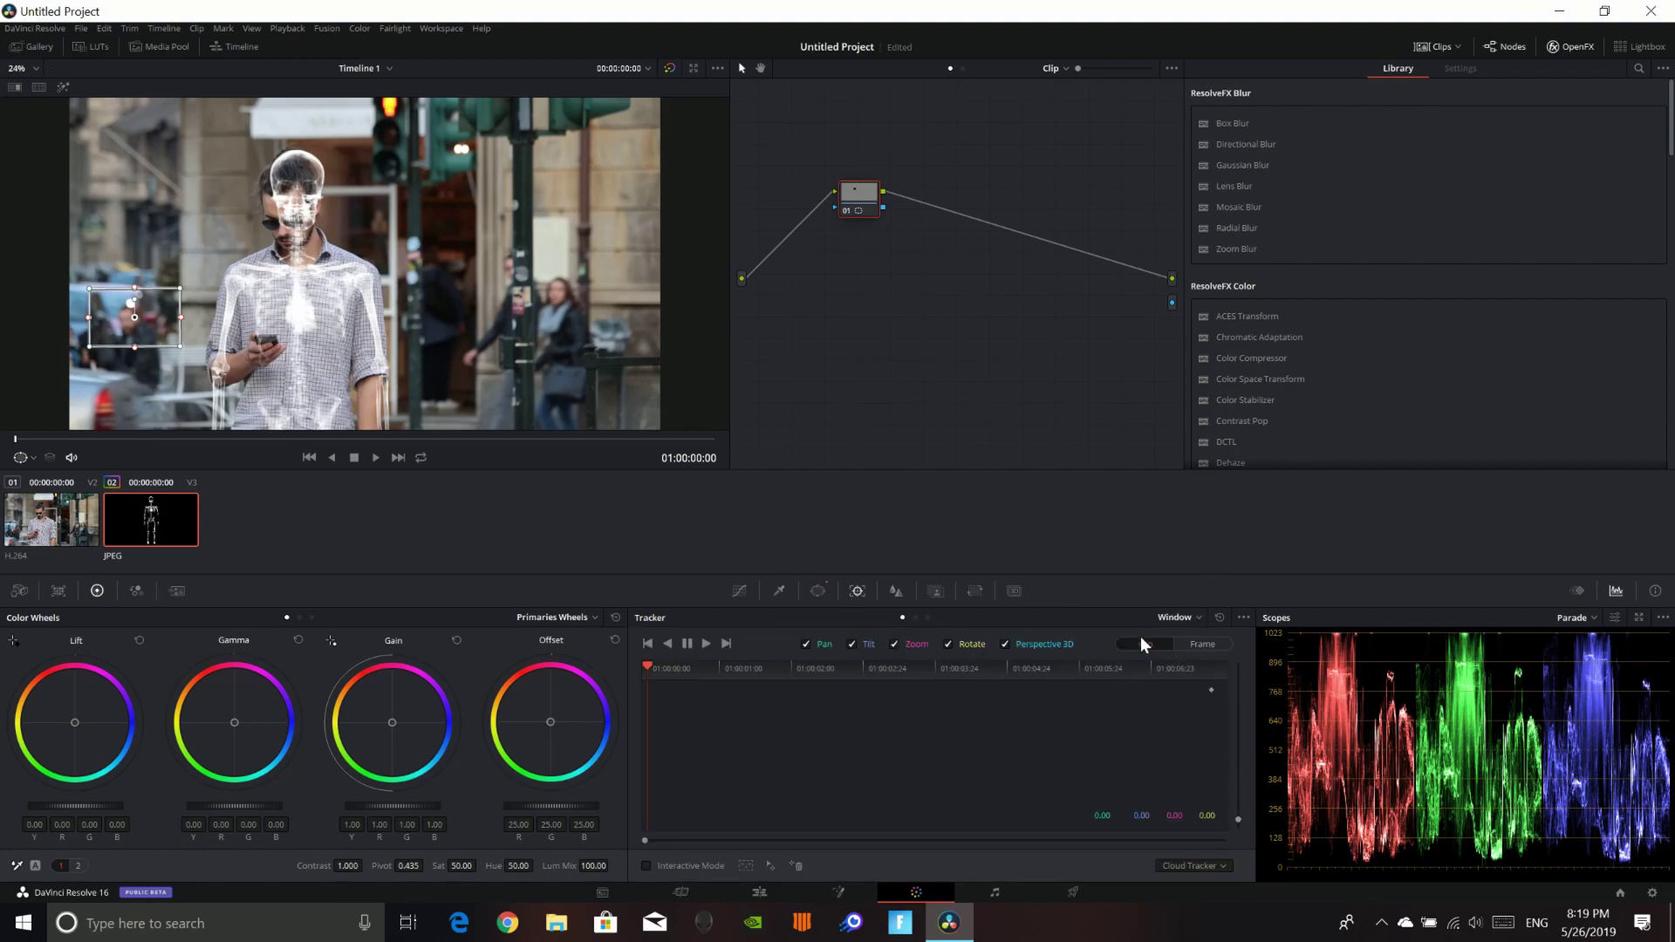
click(1201, 645)
click(704, 644)
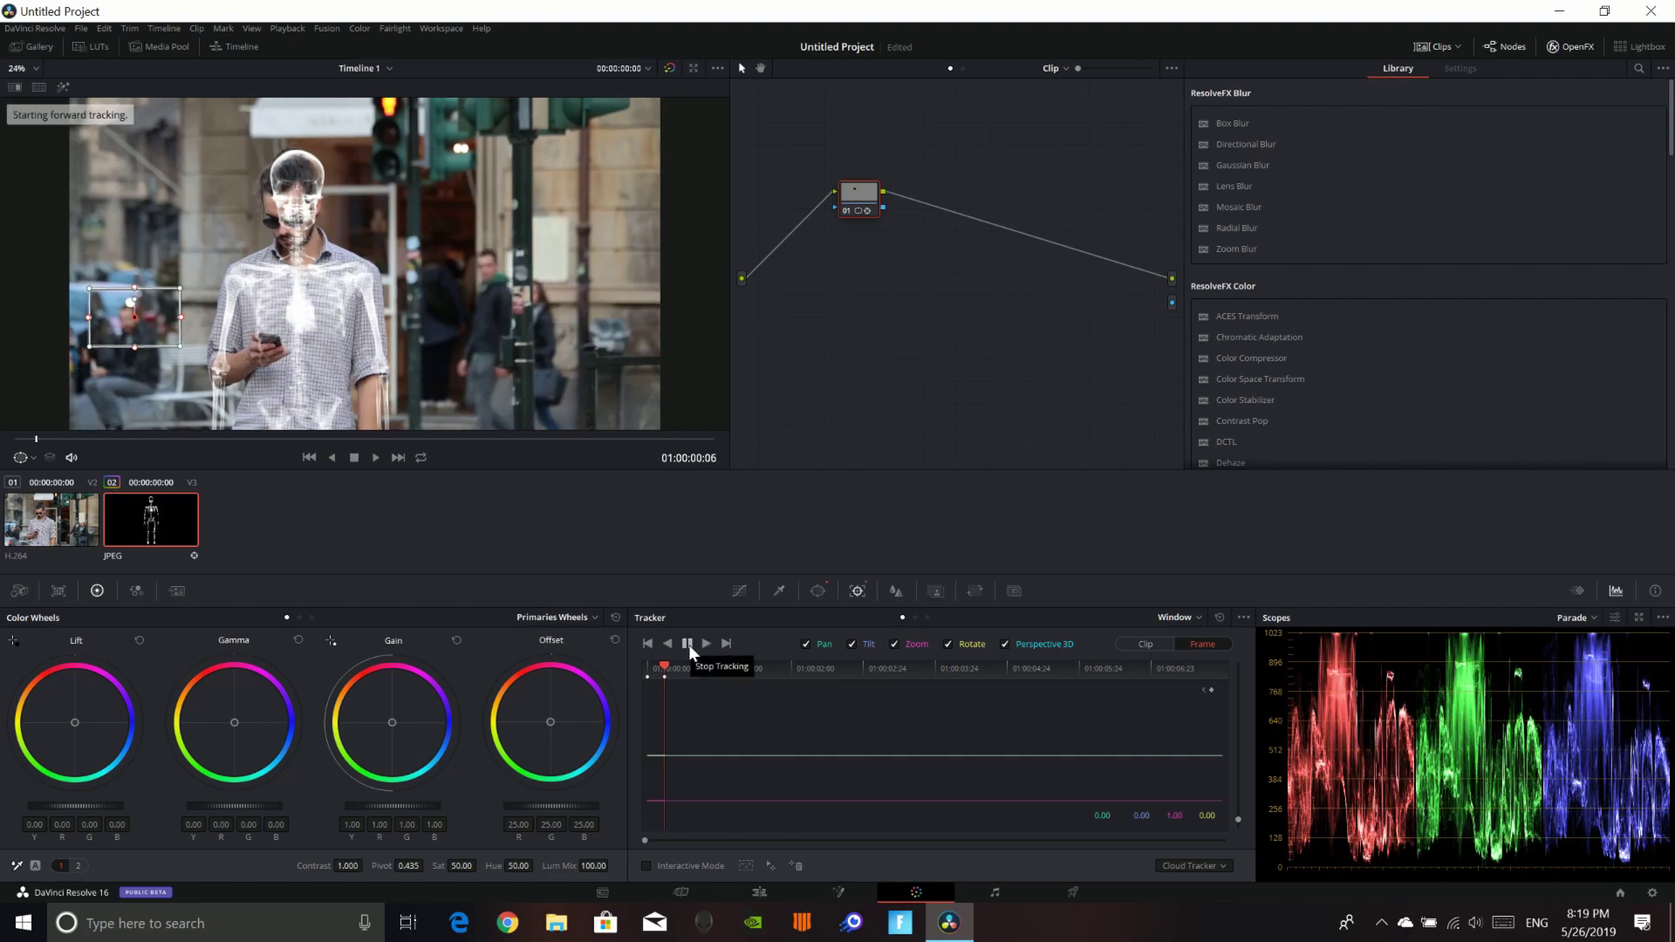
Step: Check the window at 01:00:02:00 and the clip end, reposition it, then return to the first frame
drag(661, 665, 792, 699)
drag(1107, 692, 1225, 681)
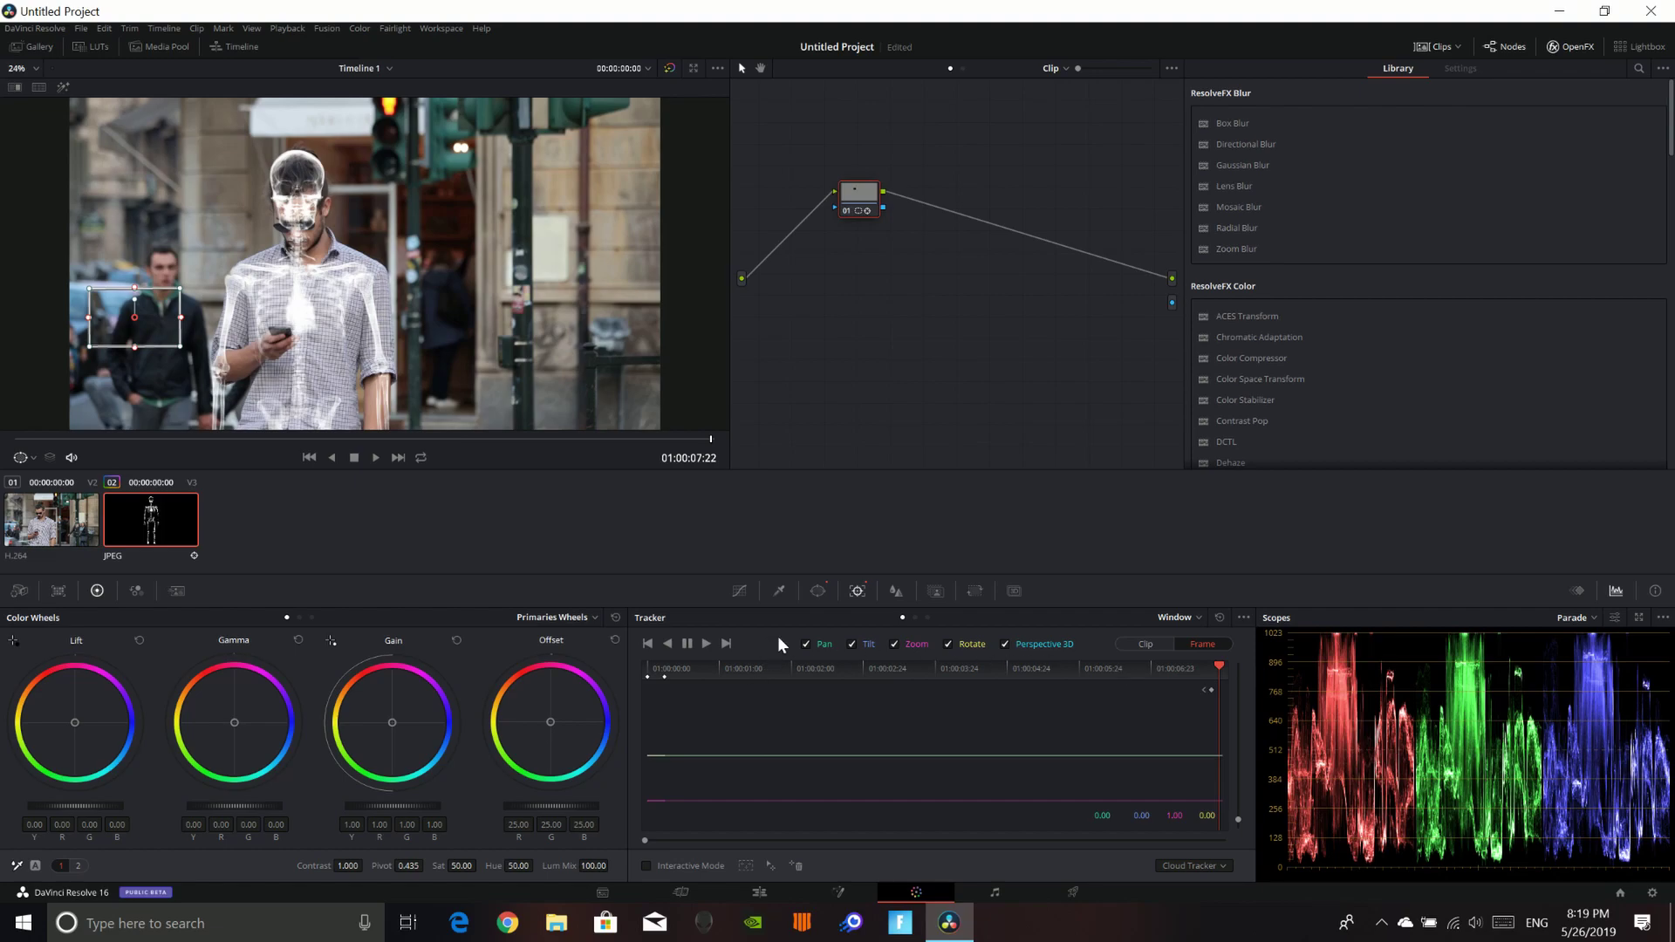
drag(136, 318, 550, 308)
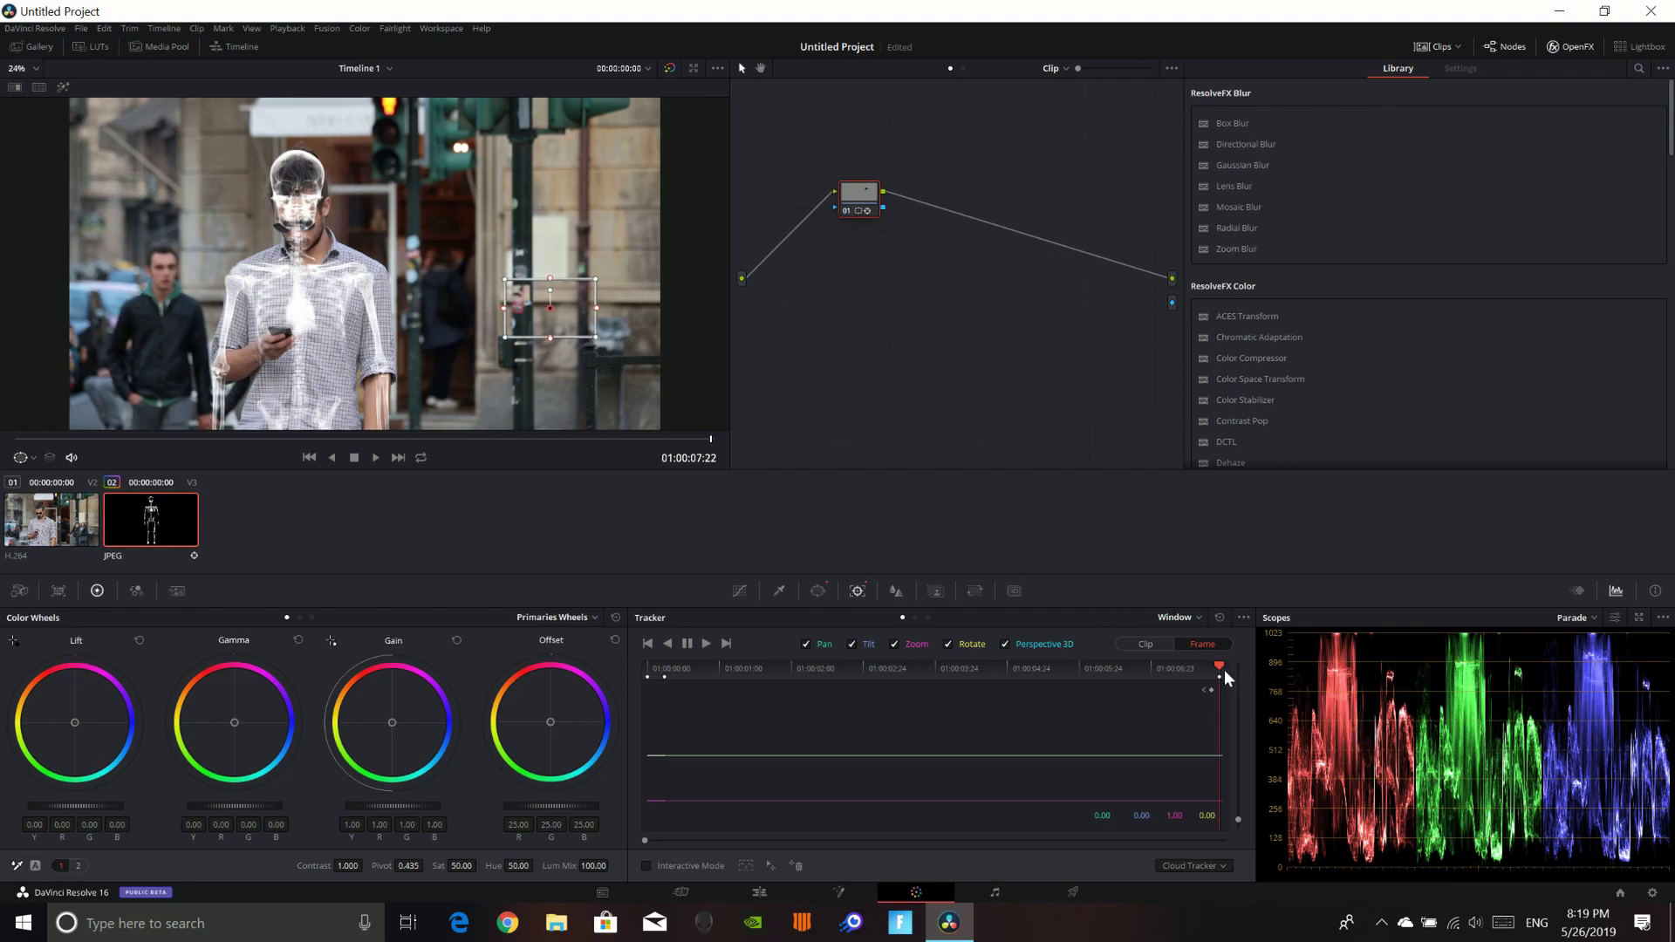
drag(1220, 667, 1192, 667)
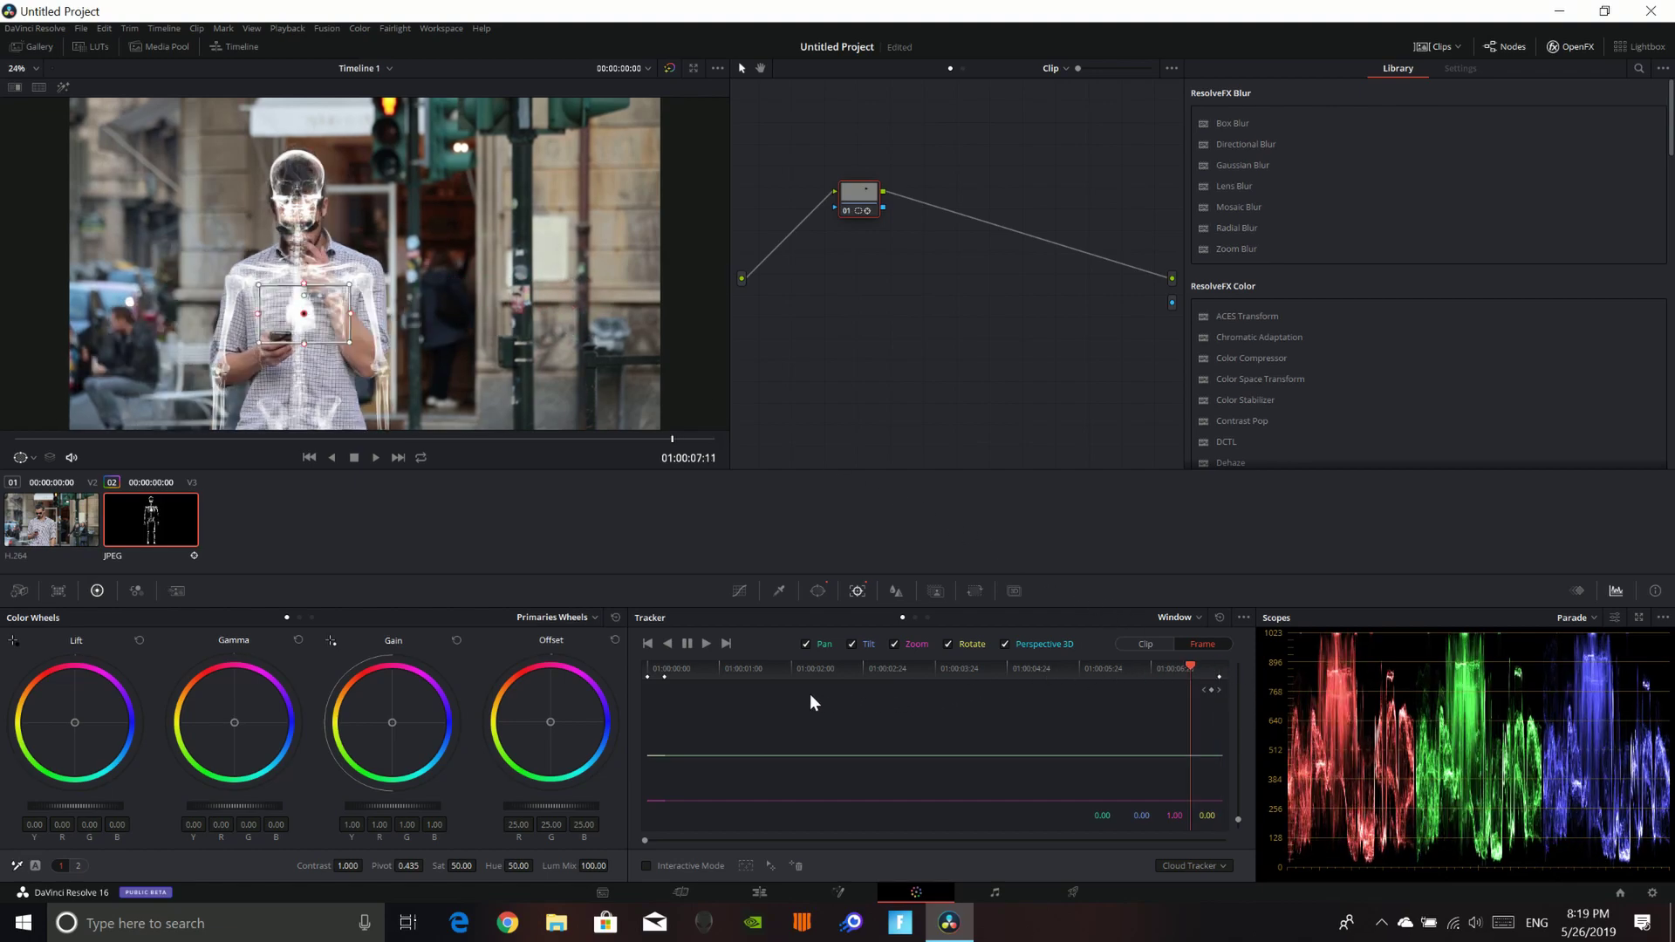
click(639, 678)
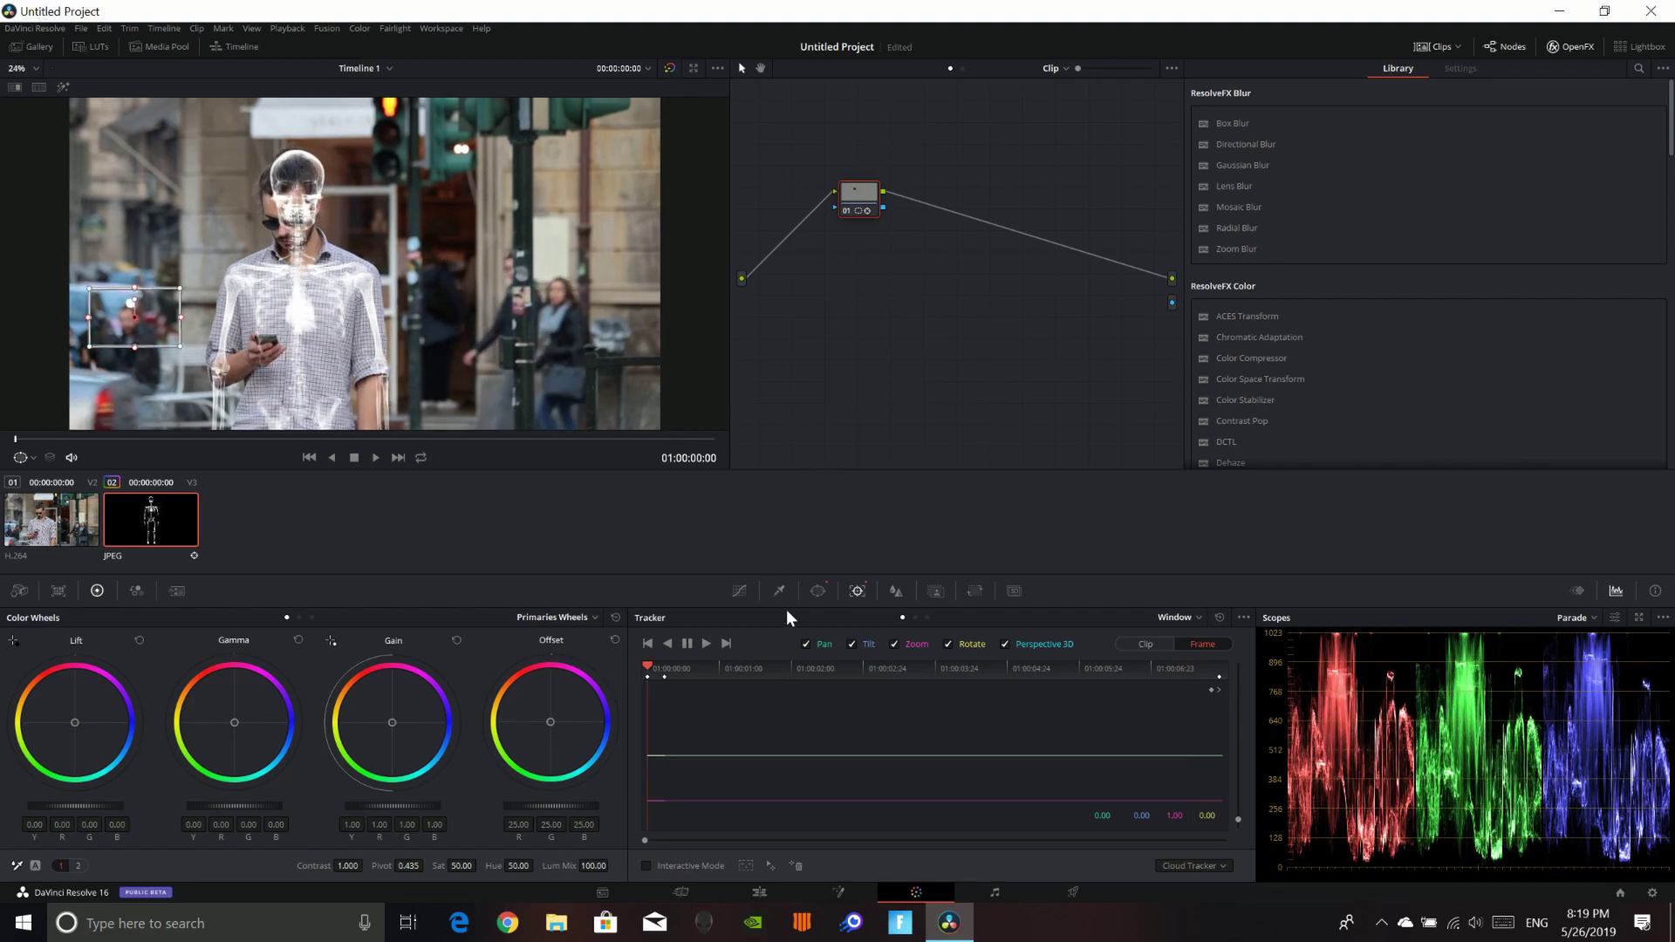
Step: Connect the node's key output to the alpha output and play the clip to preview the masked overlay
click(818, 592)
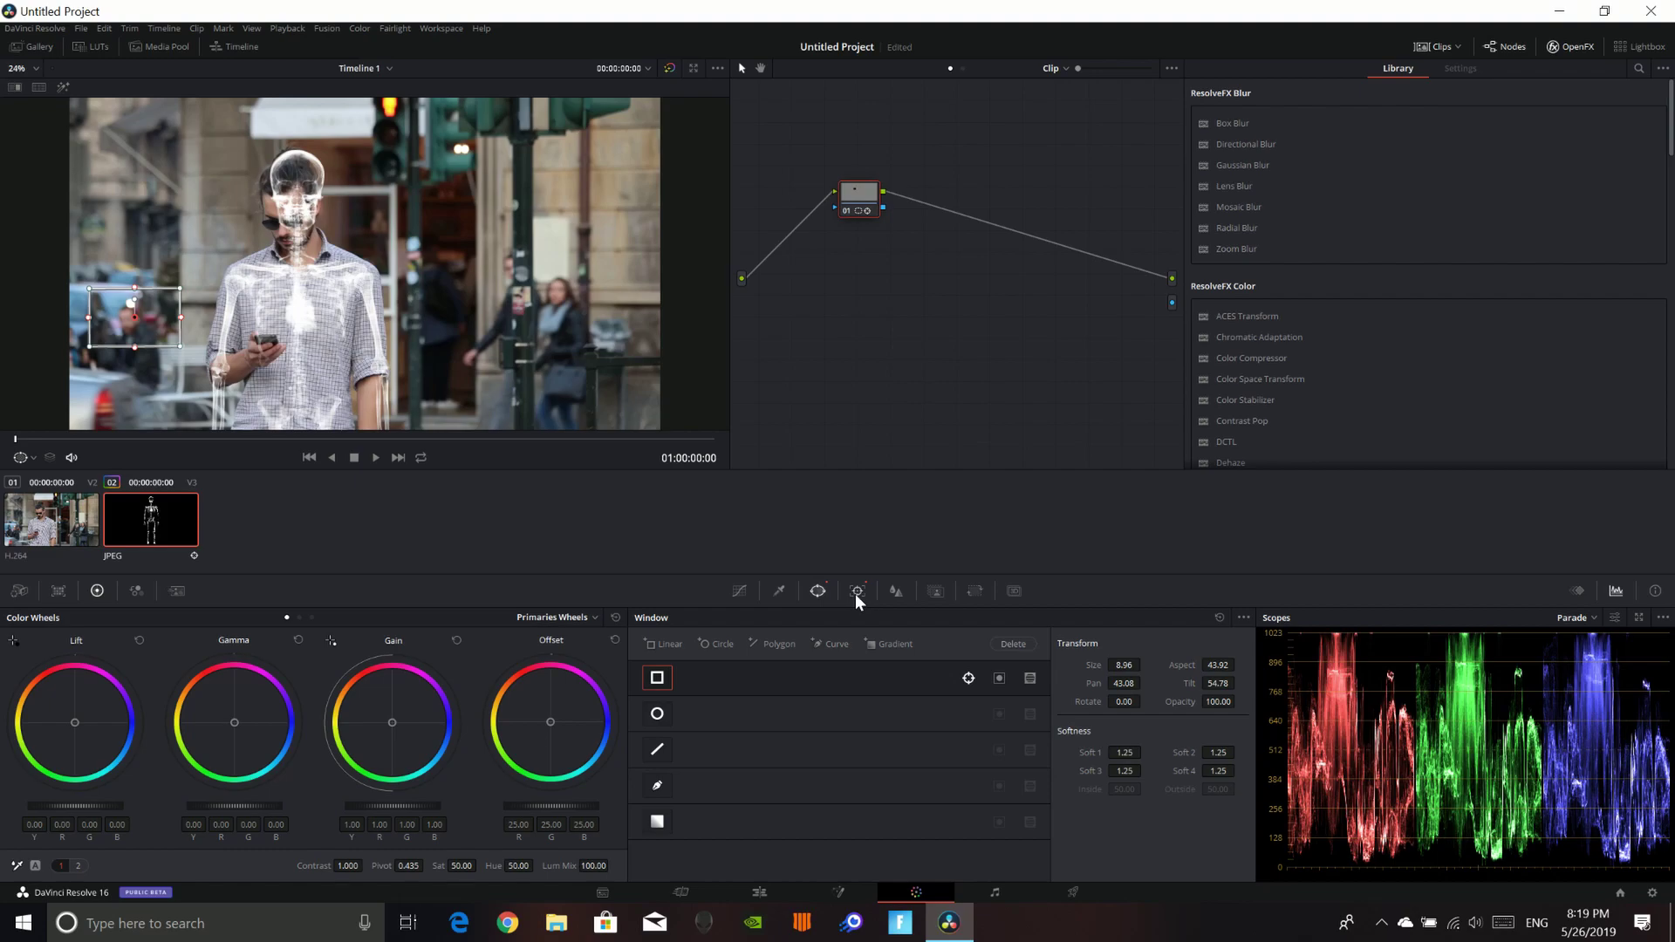
click(858, 593)
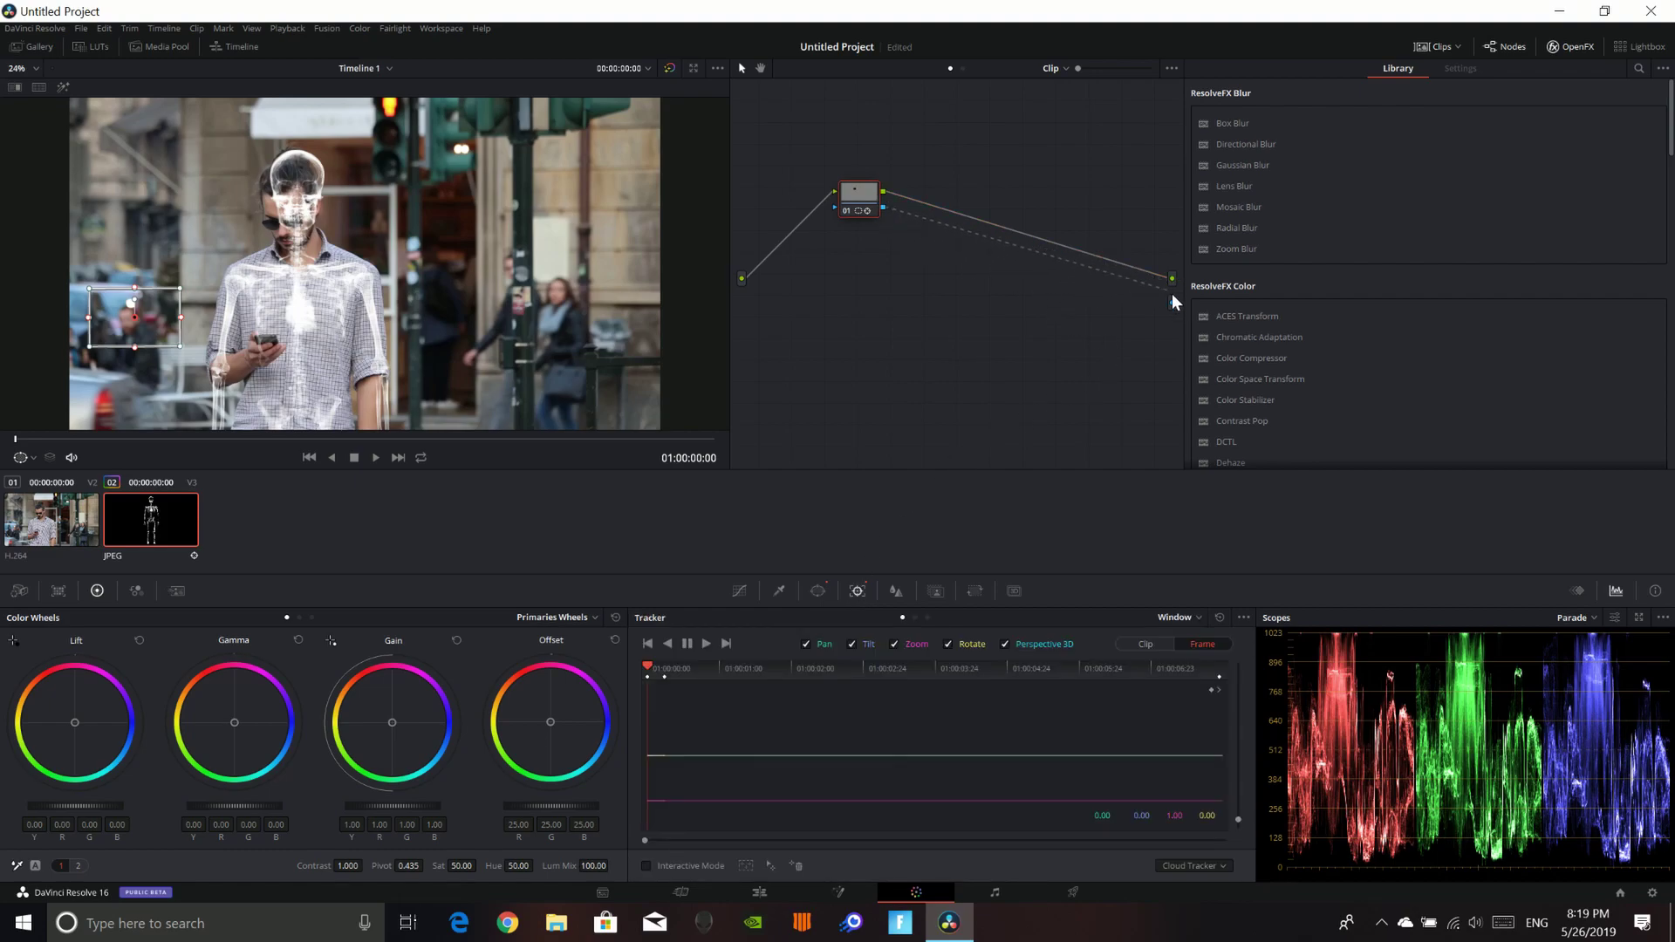
drag(1171, 296, 1172, 303)
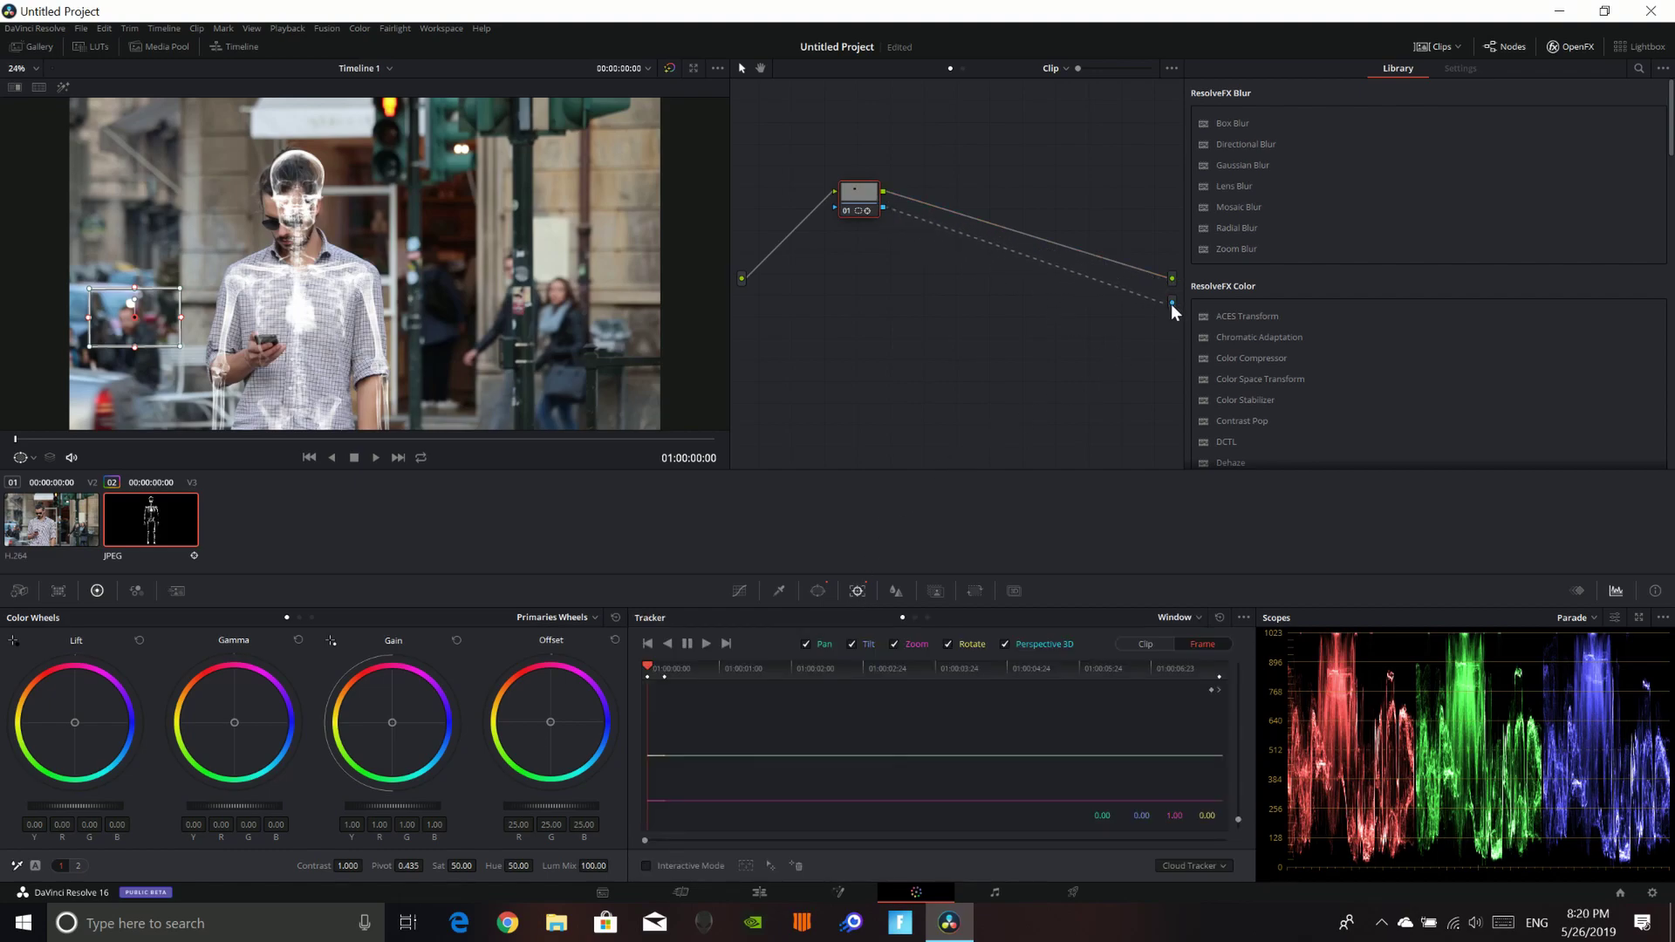
click(375, 457)
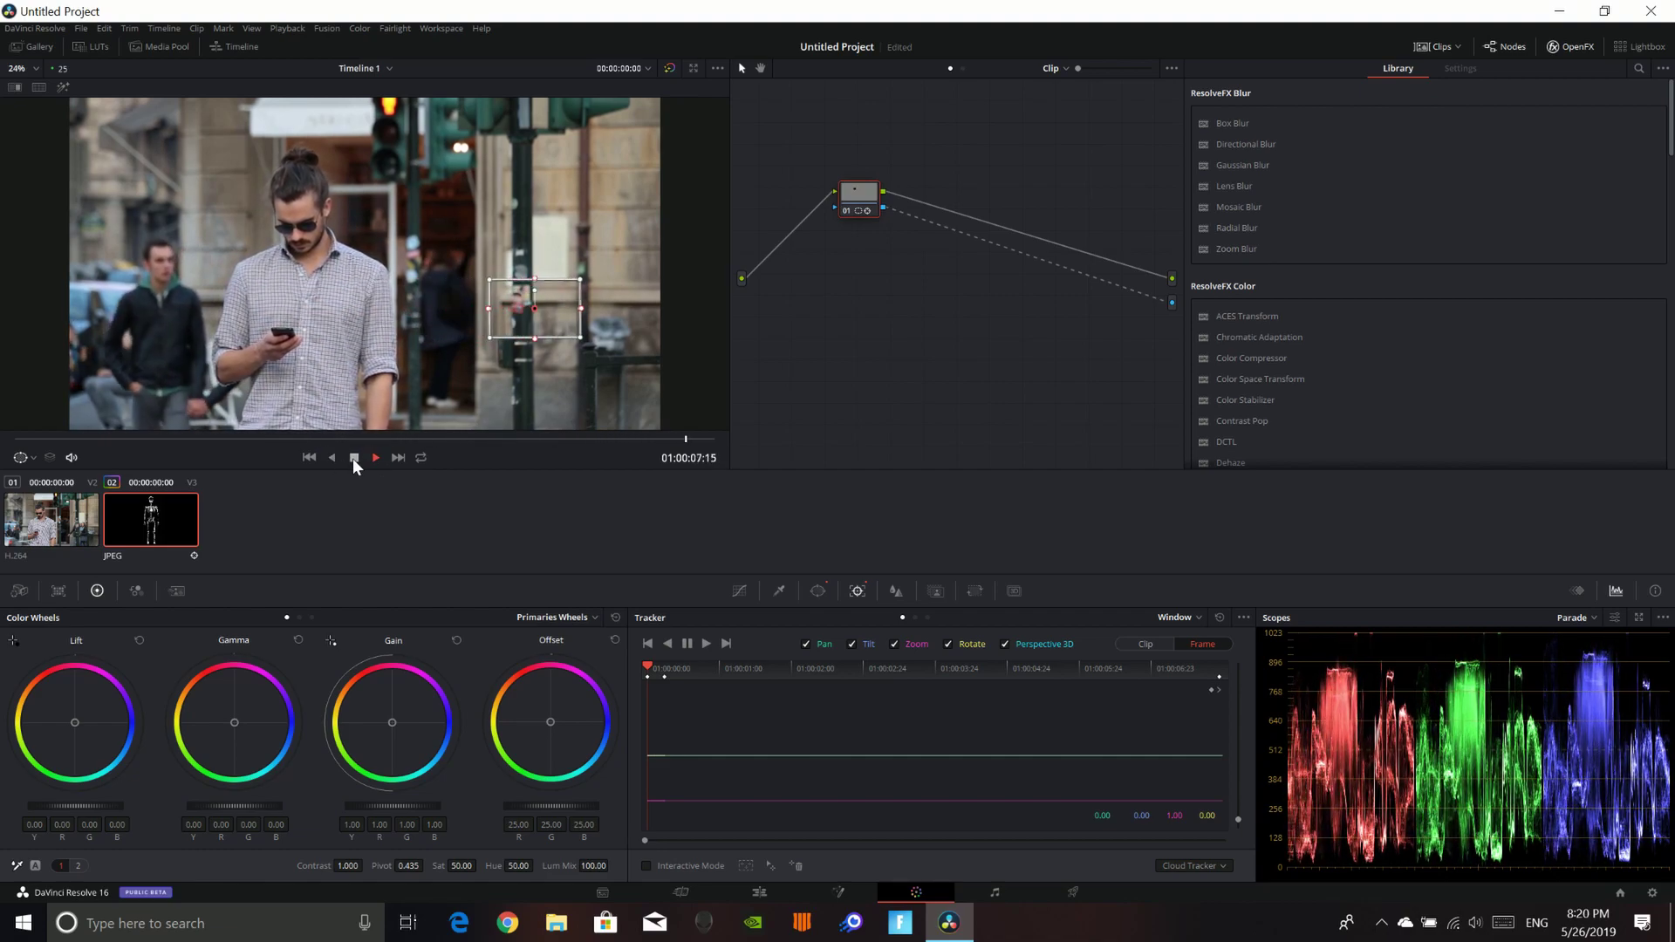
click(352, 458)
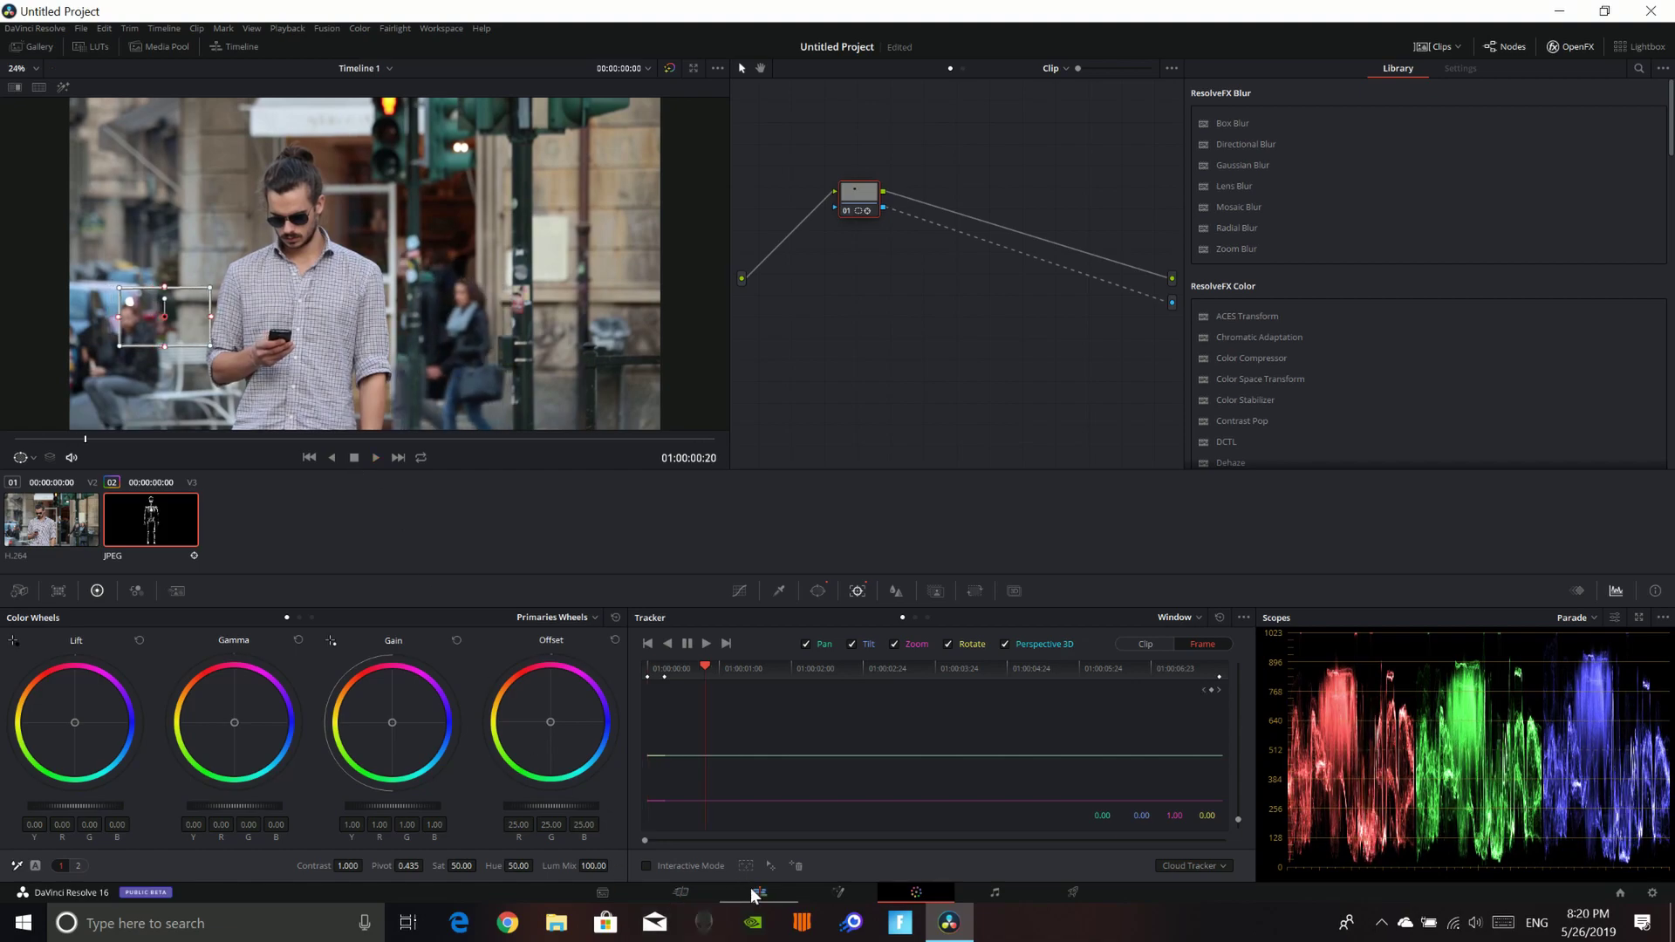
click(755, 892)
drag(660, 632, 877, 619)
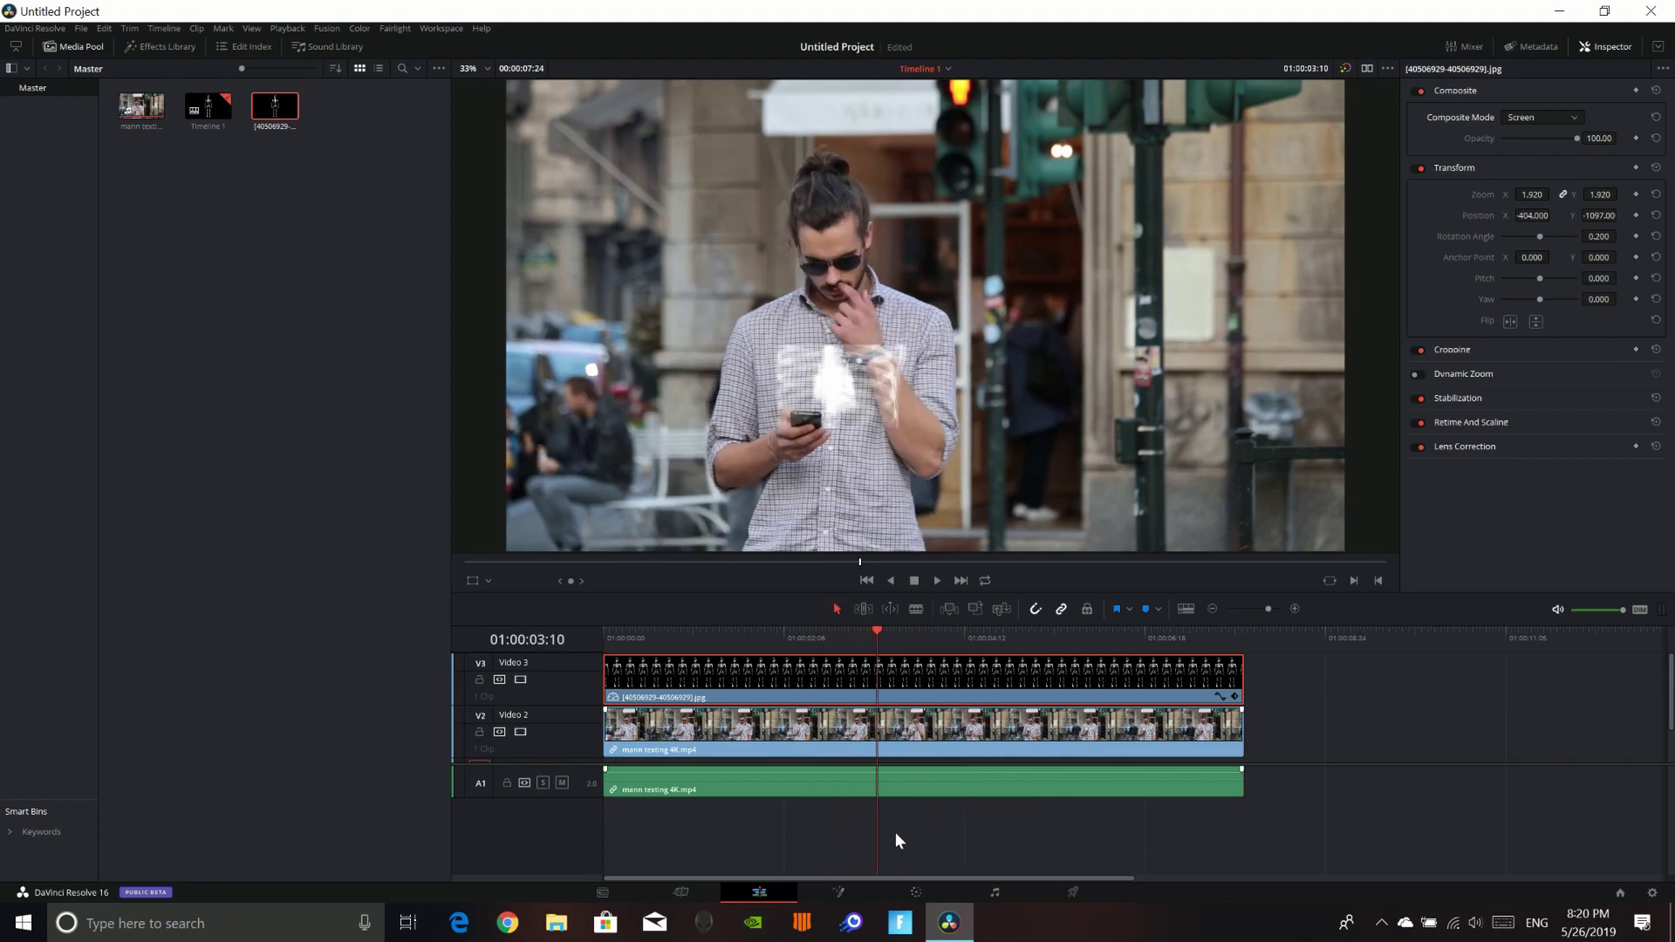
click(932, 885)
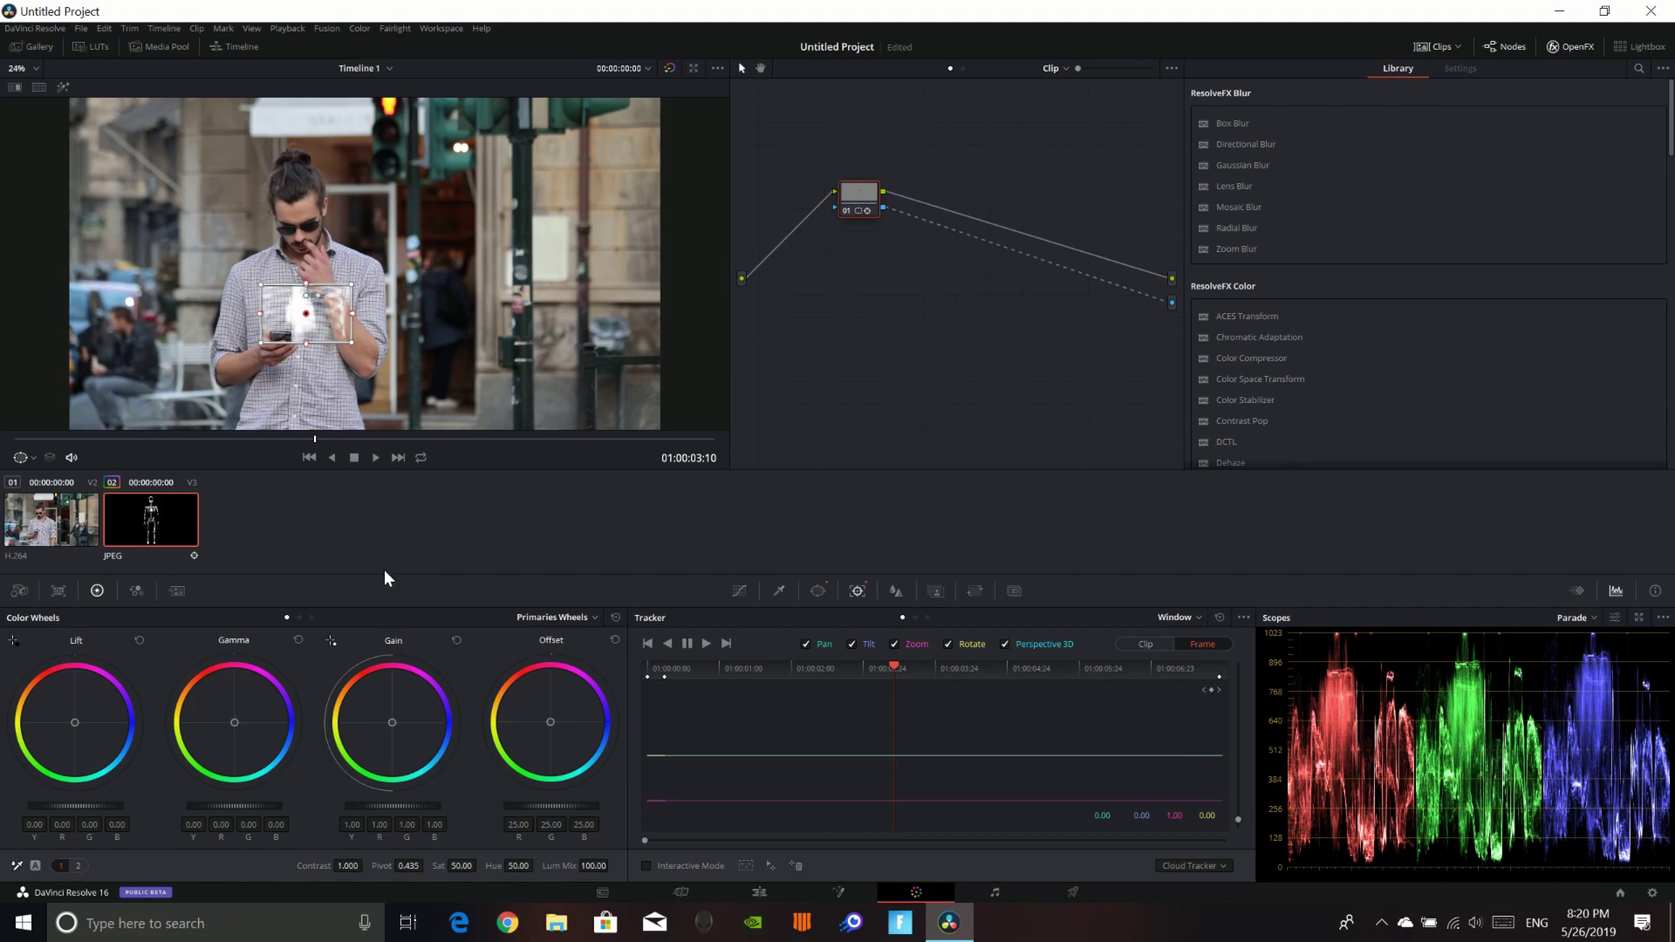
Step: Set the window's four edge softness values to 20.87, 18.67, 17.99 and 17.67, hiding the outline to check
click(819, 595)
drag(1106, 744, 1125, 754)
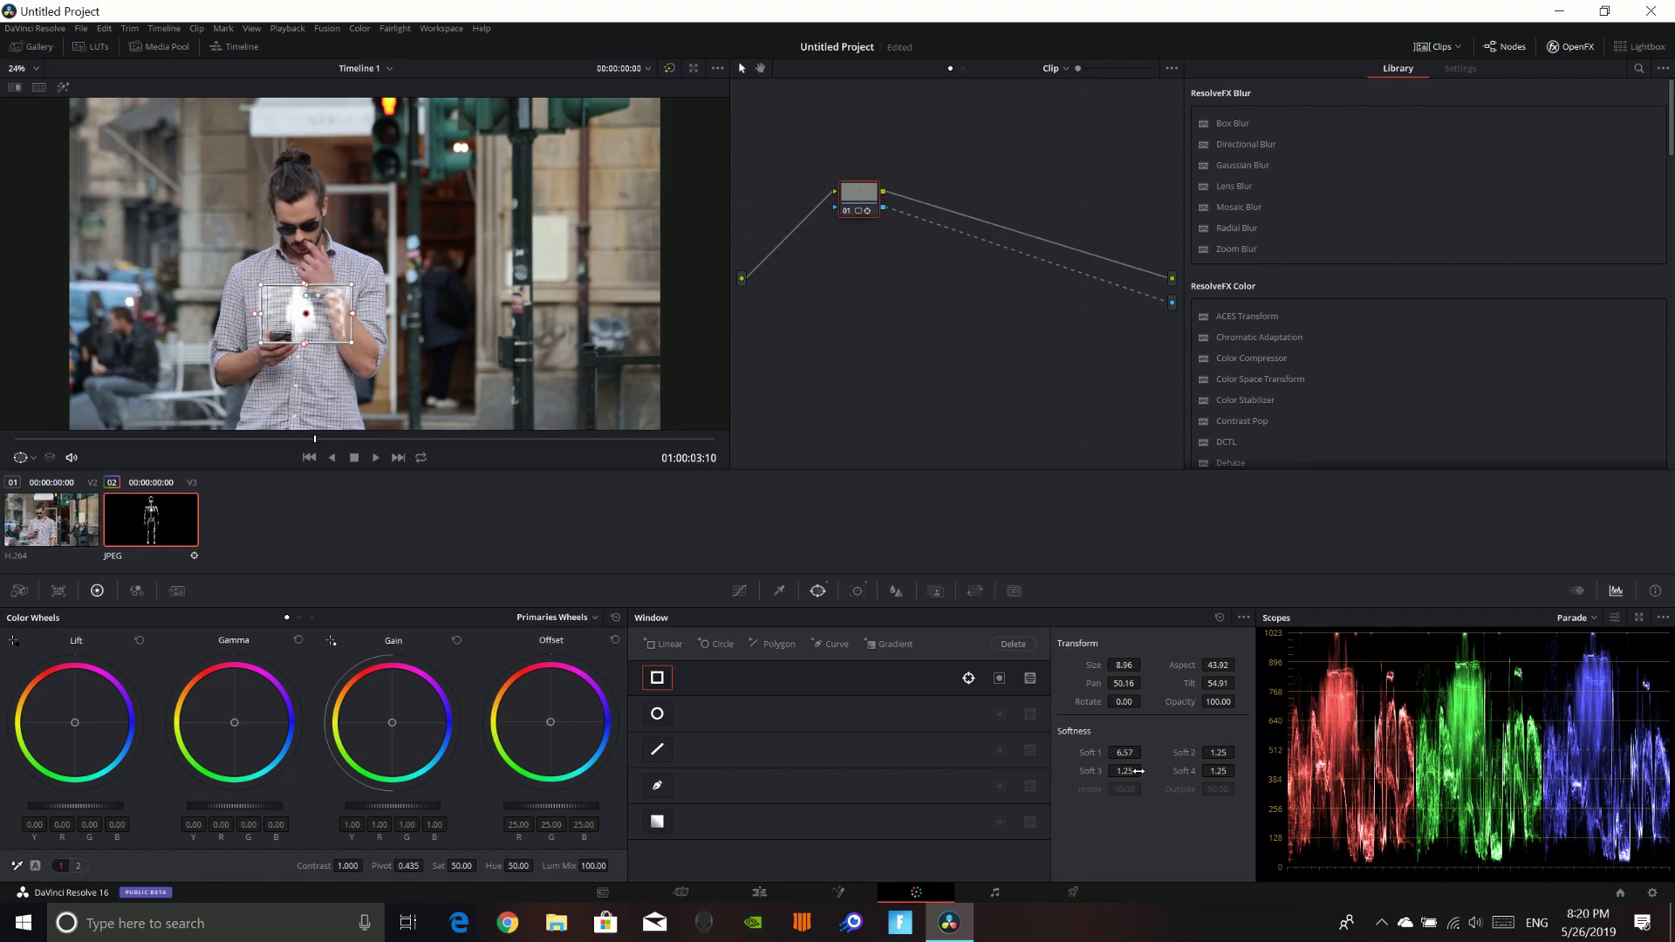
drag(1216, 770, 1239, 752)
drag(1121, 771, 1134, 773)
click(778, 591)
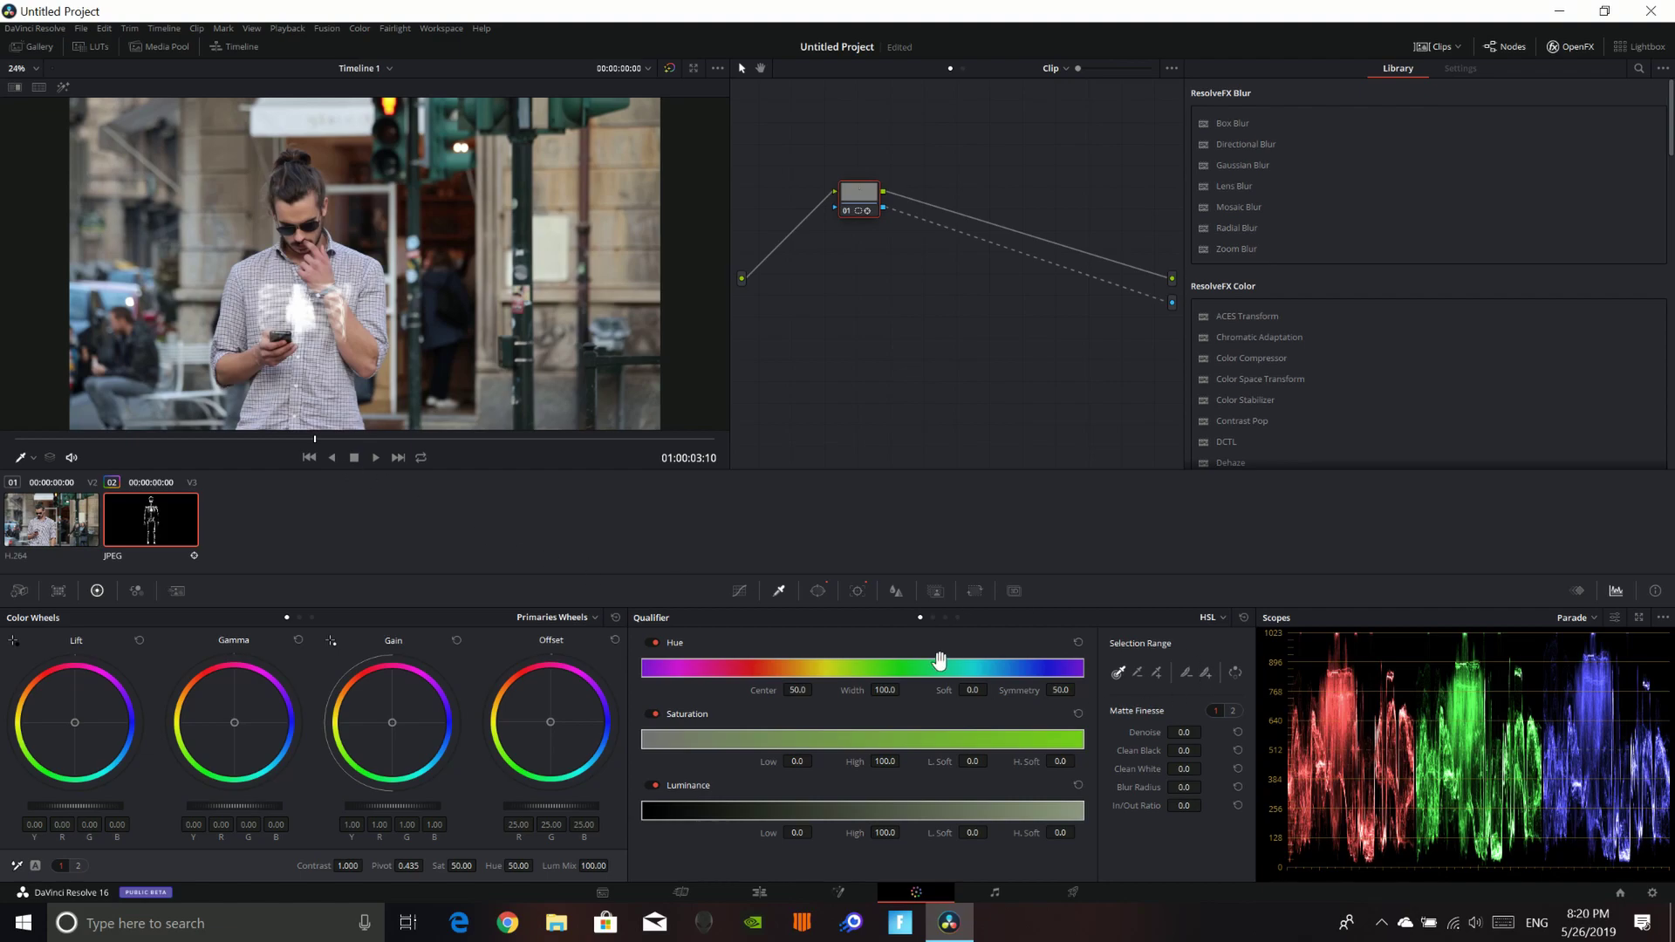
click(830, 592)
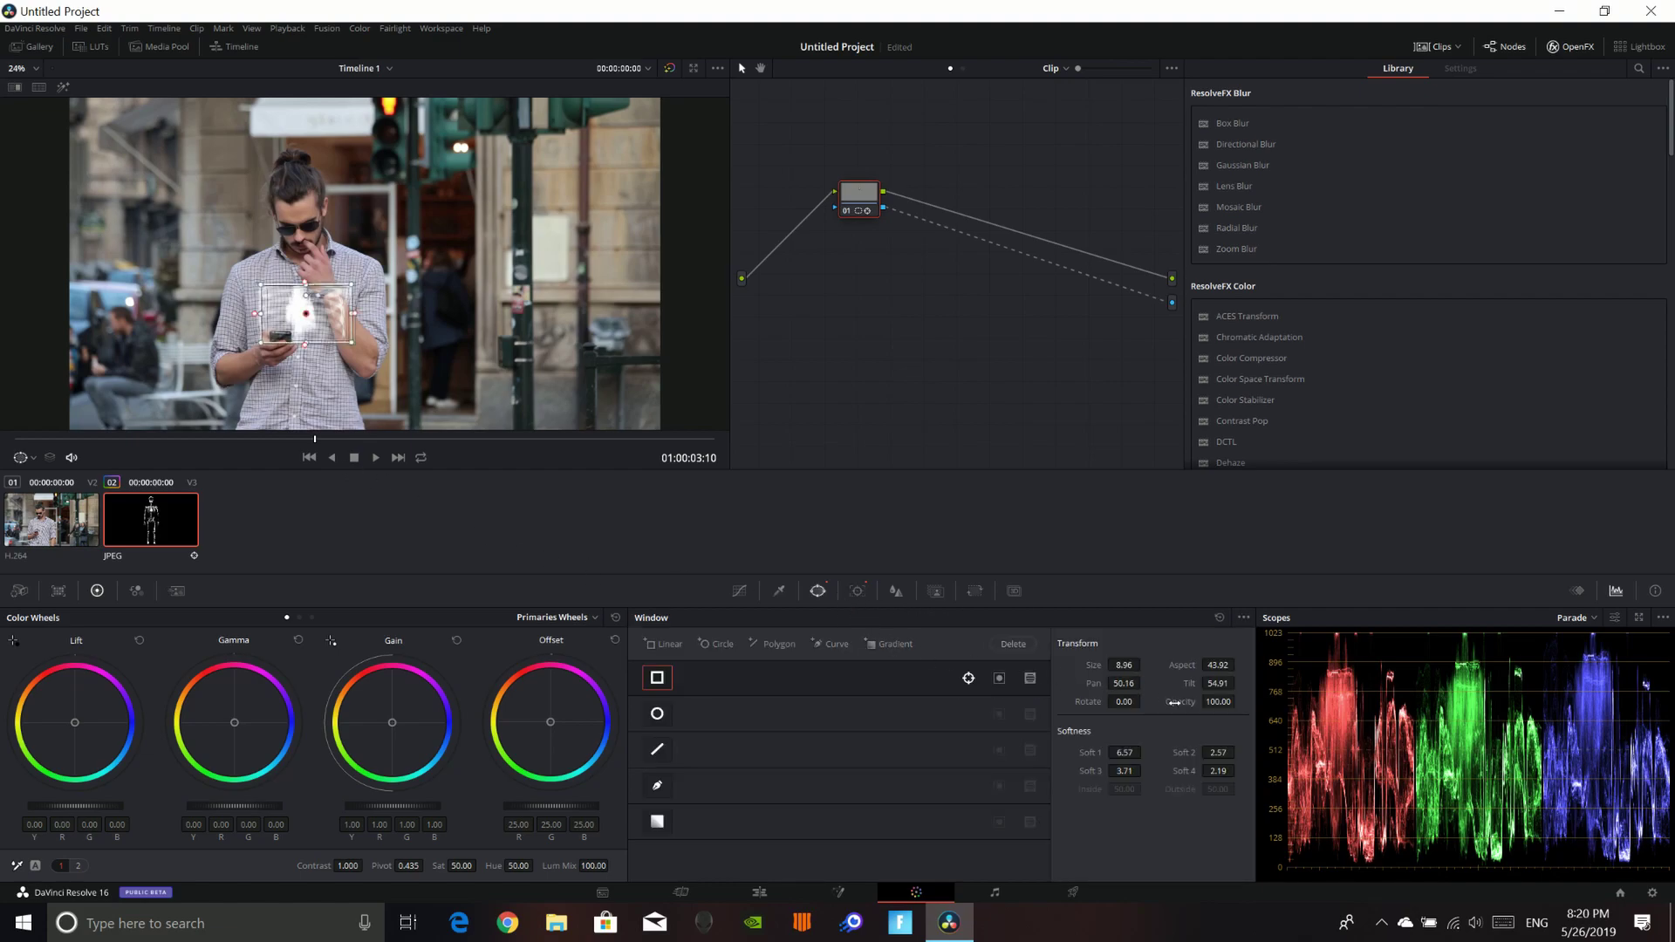
drag(1208, 752, 840, 804)
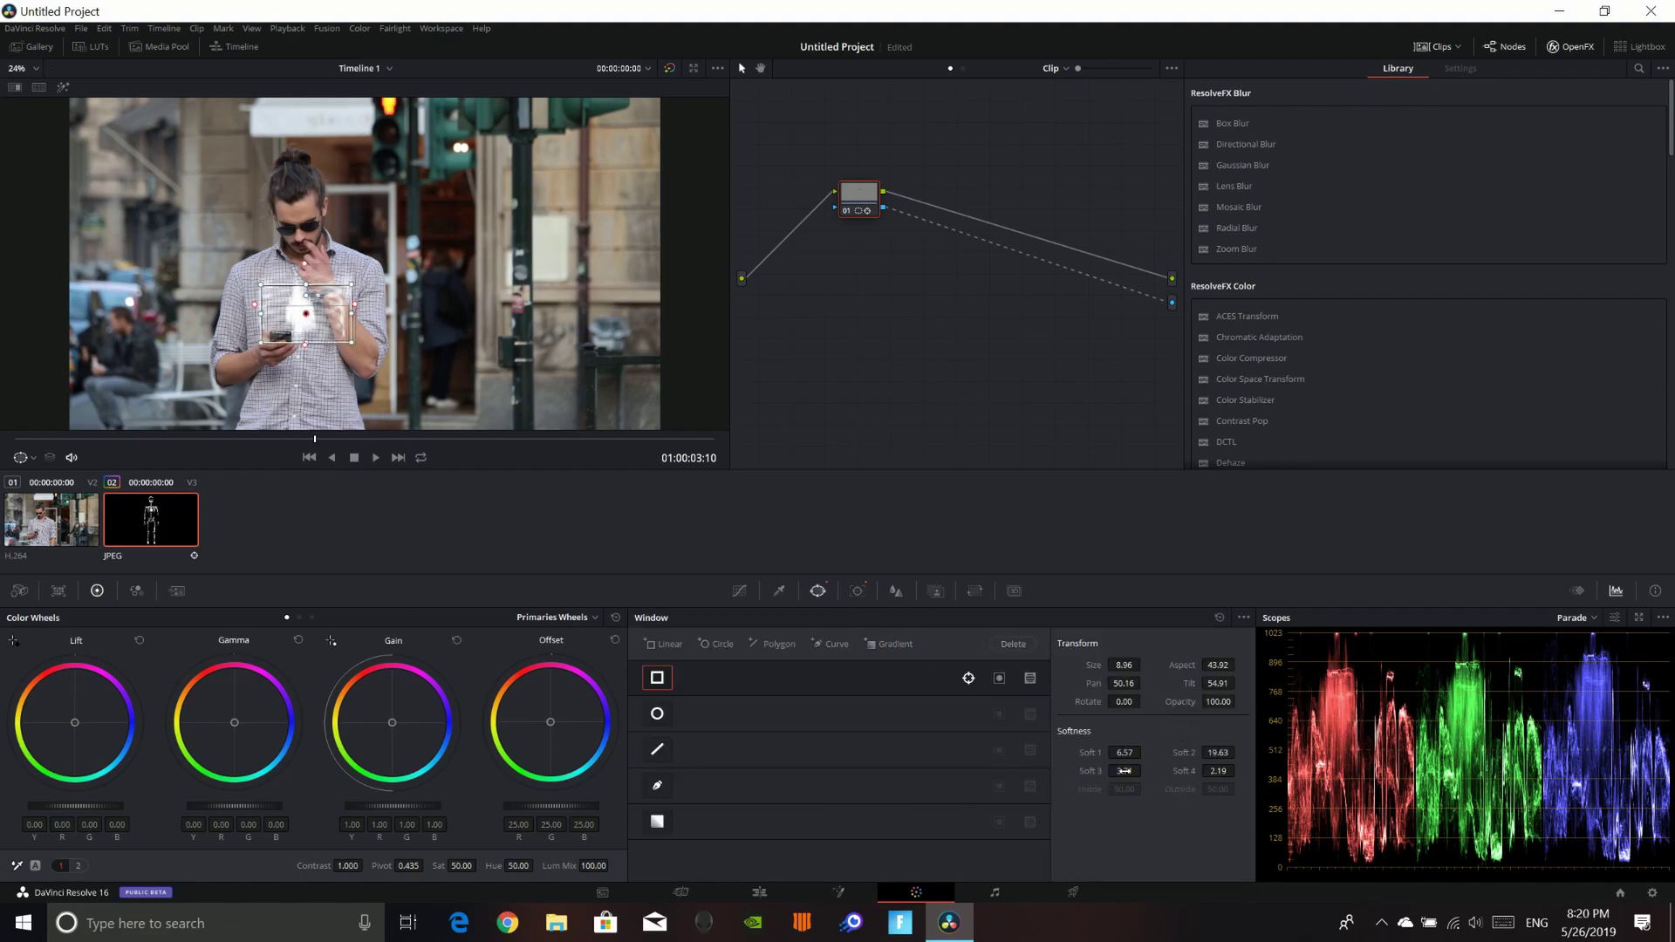
mouse_move(1124, 770)
mouse_down()
mouse_move(1239, 770)
mouse_move(1237, 752)
mouse_move(1146, 751)
mouse_move(1150, 770)
mouse_up()
click(779, 591)
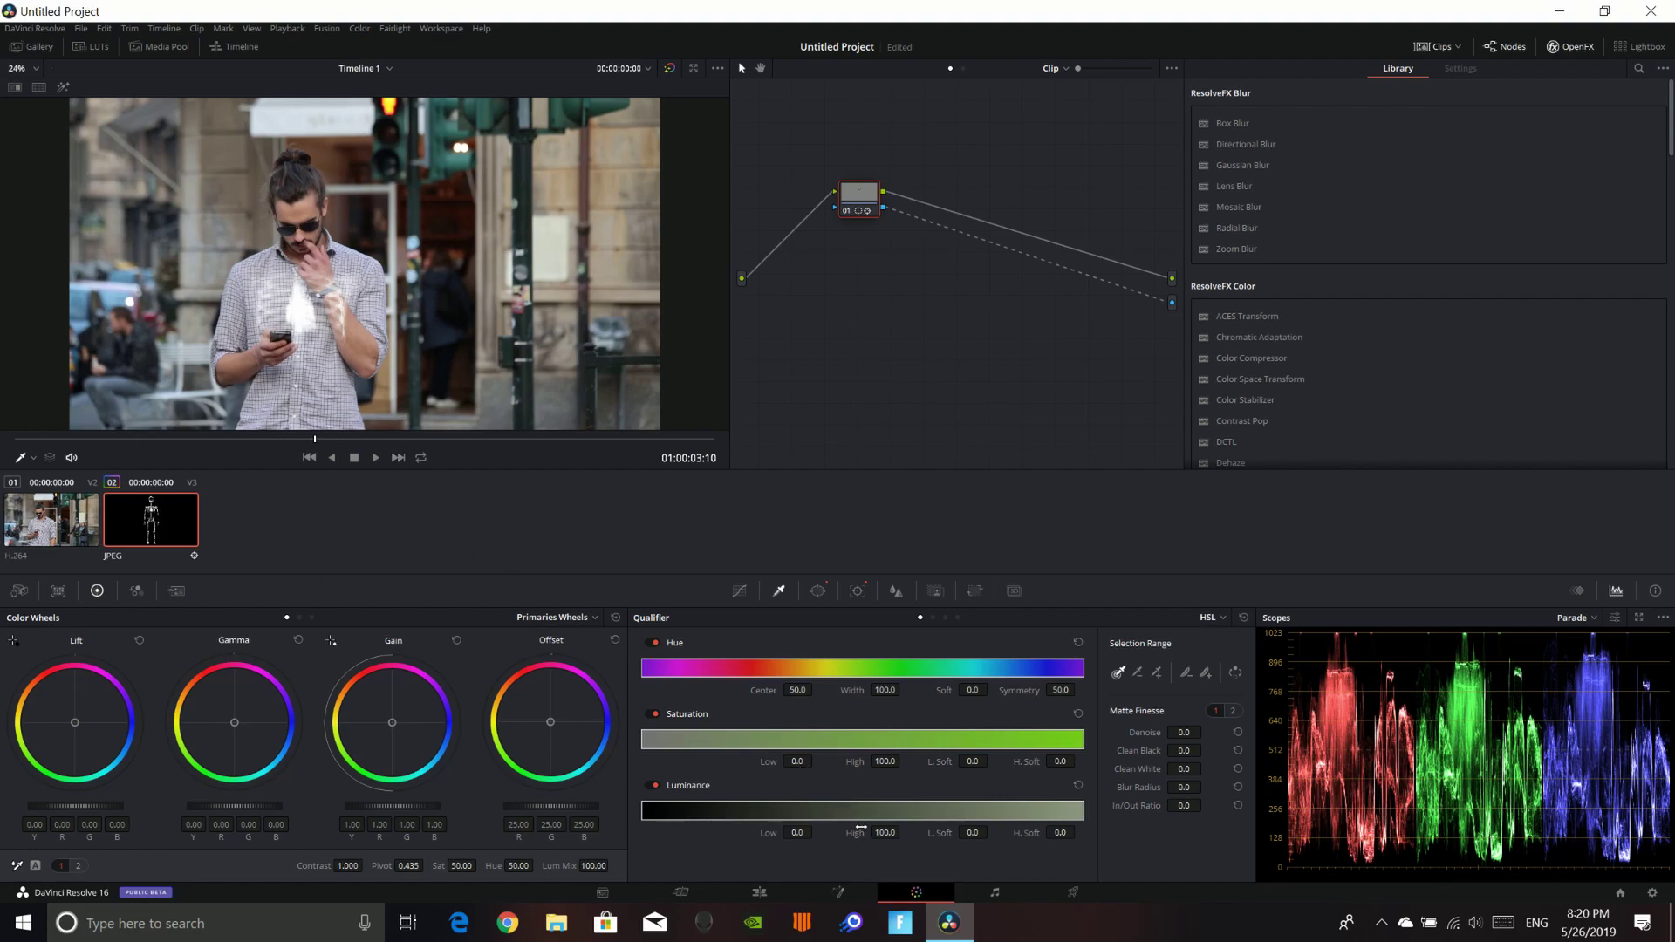
Step: On the Edit page, play the composite from the start and scrub to 01:00:07:19
click(757, 892)
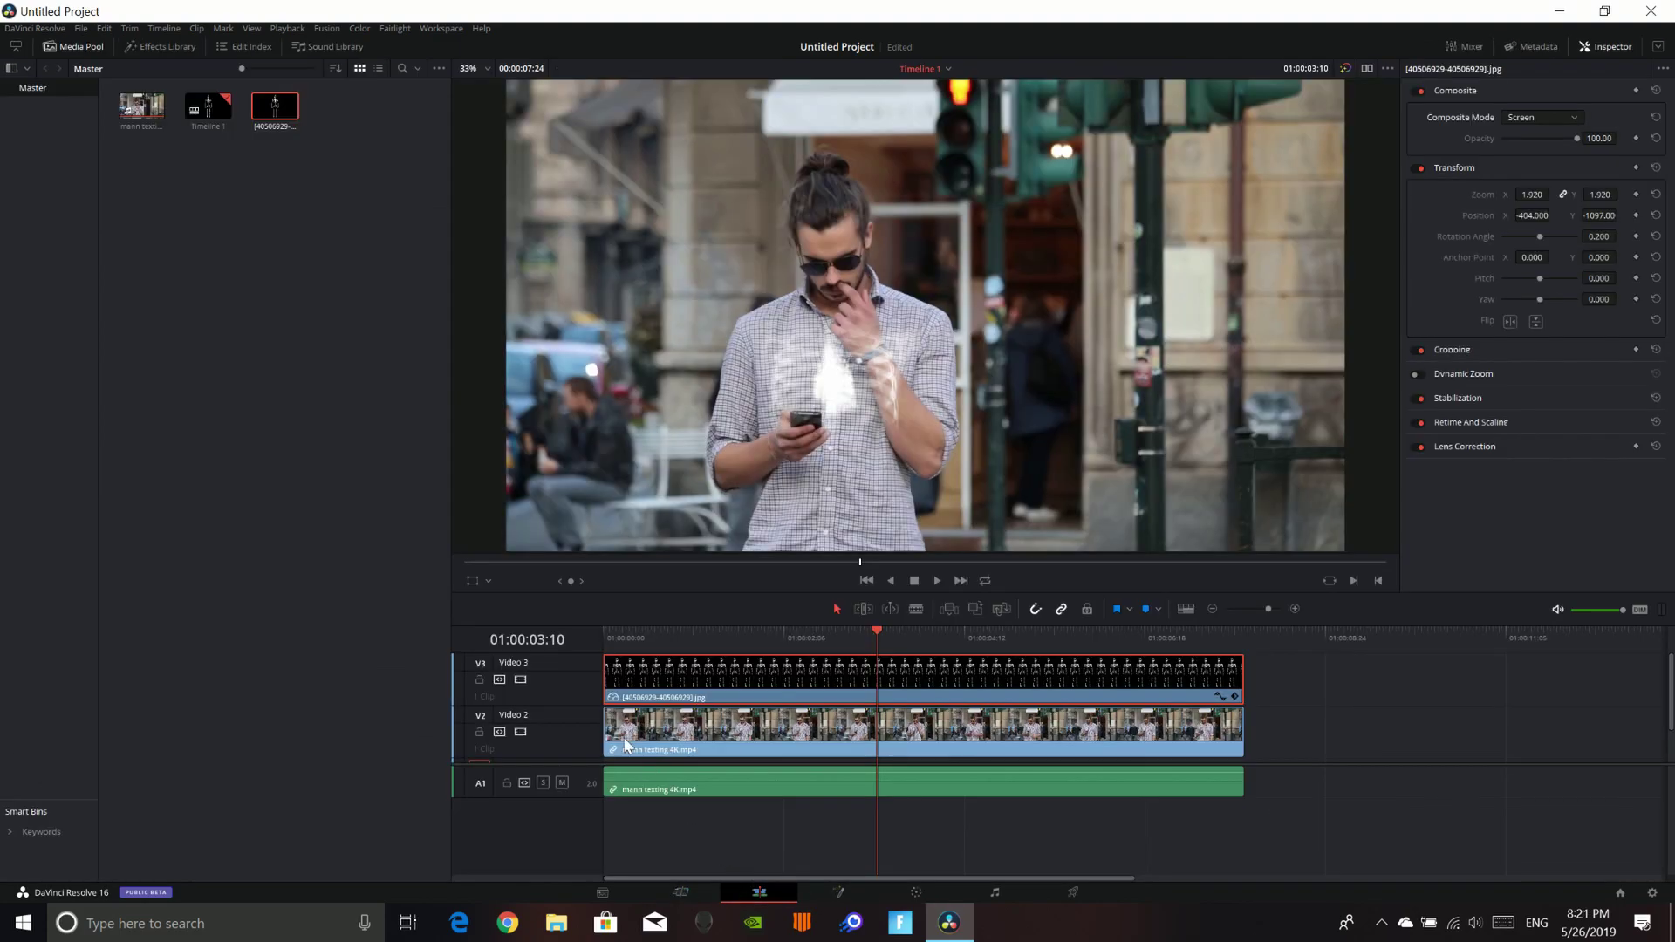
drag(865, 632, 682, 632)
key(Home)
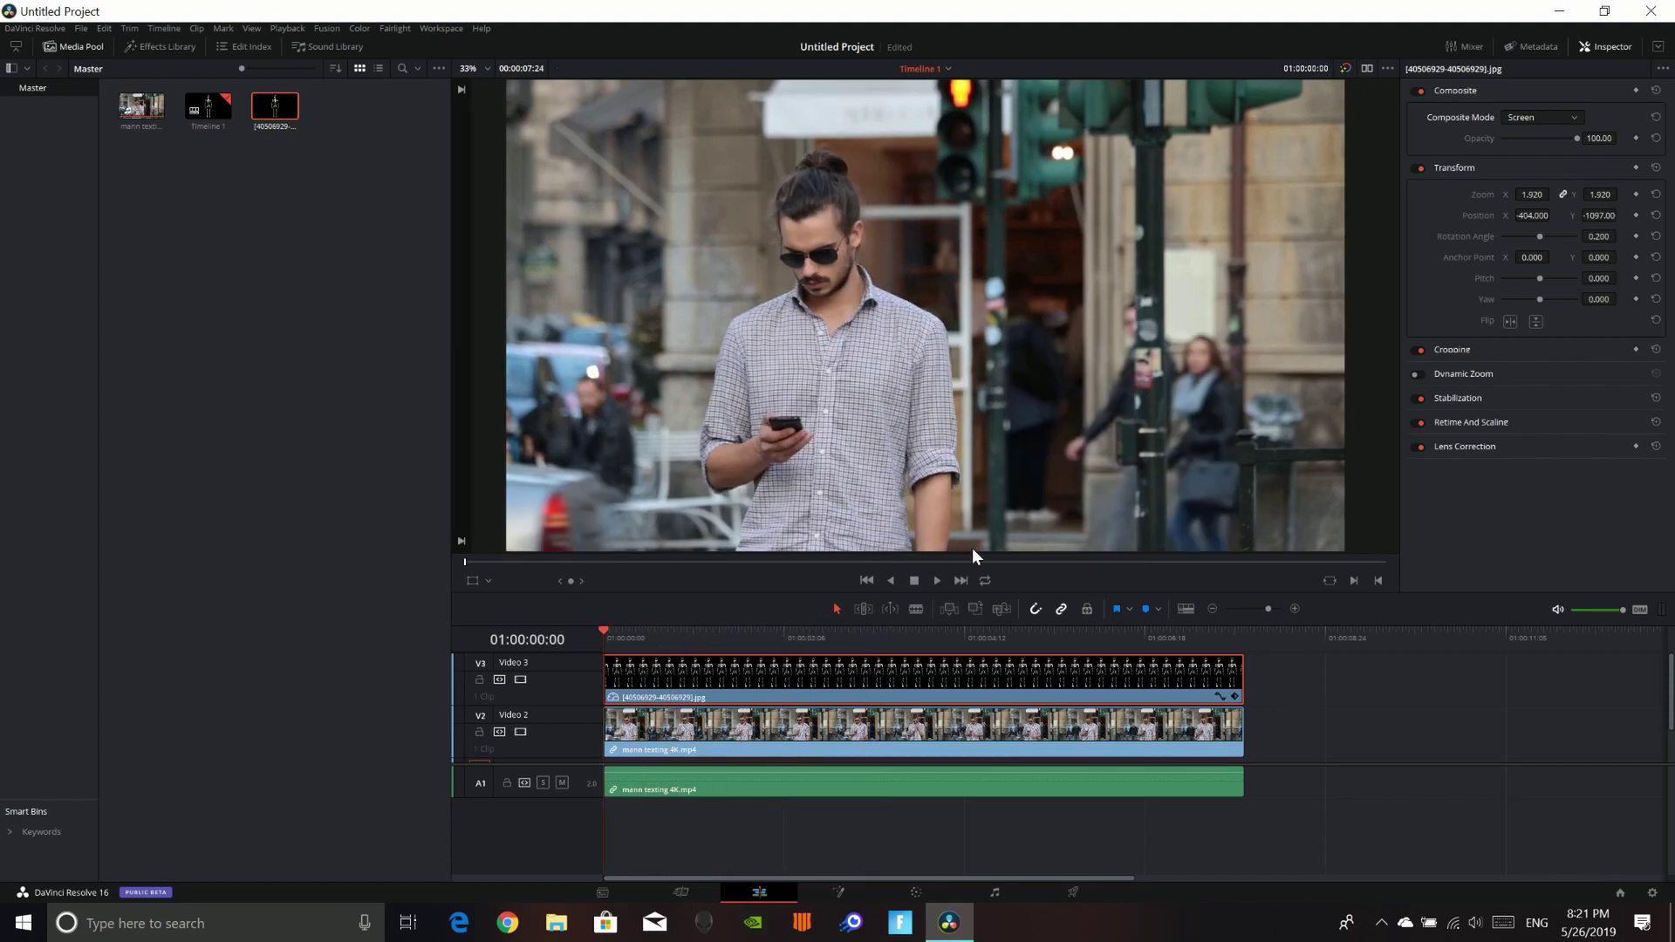
click(932, 581)
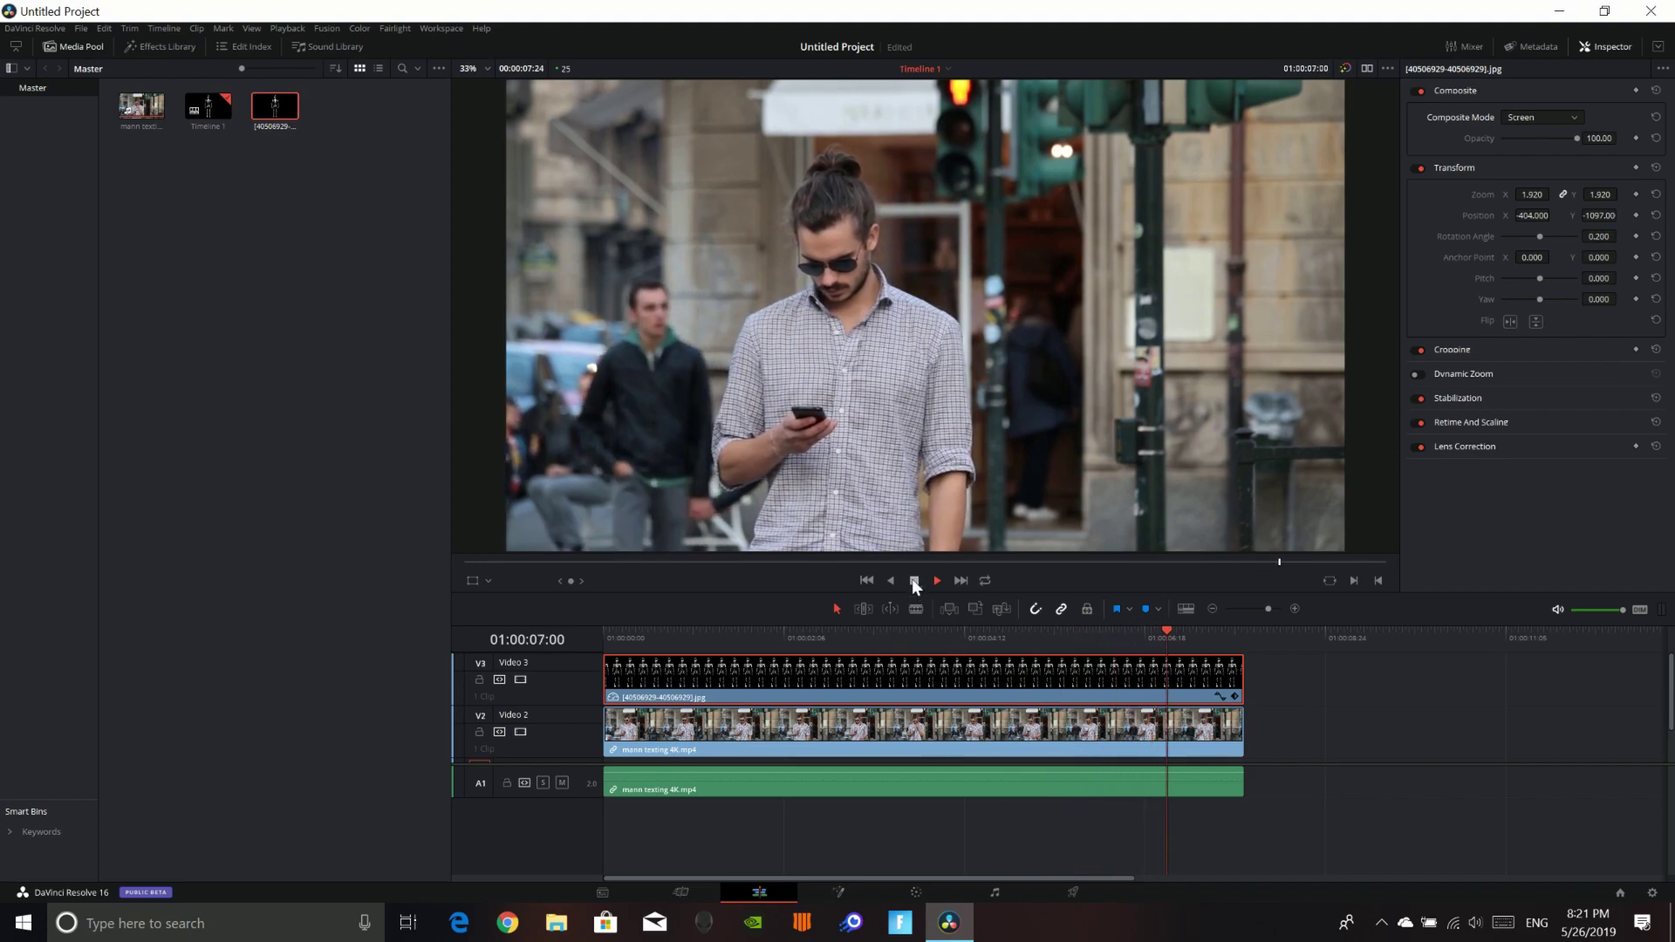
click(914, 580)
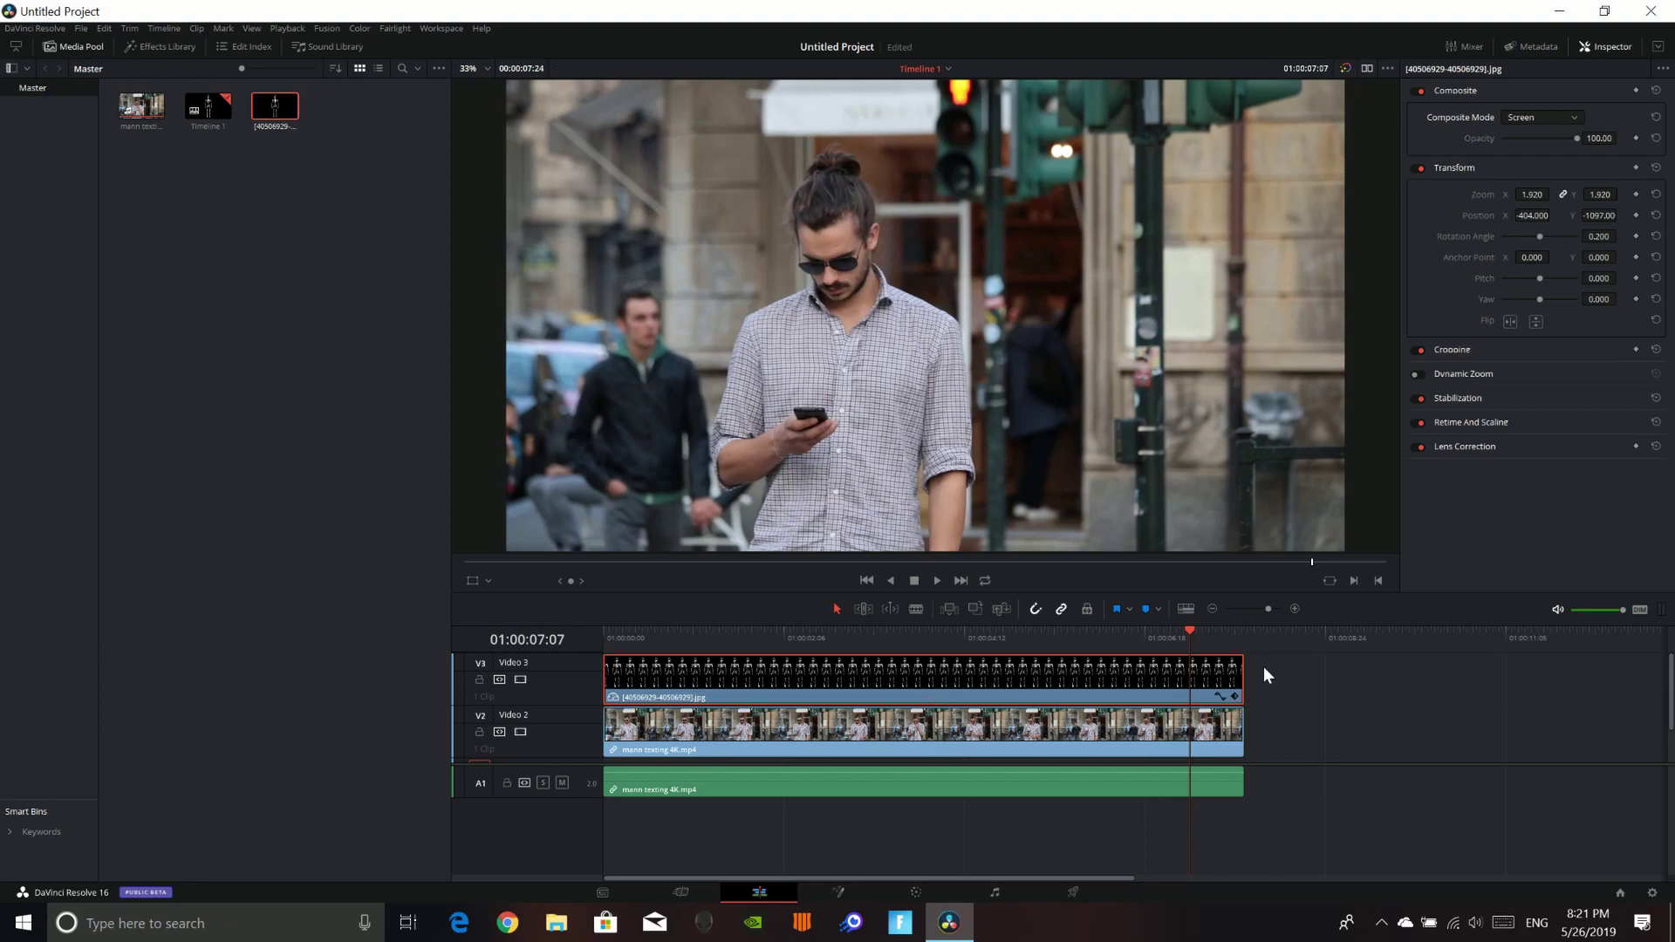
drag(1201, 643, 1230, 665)
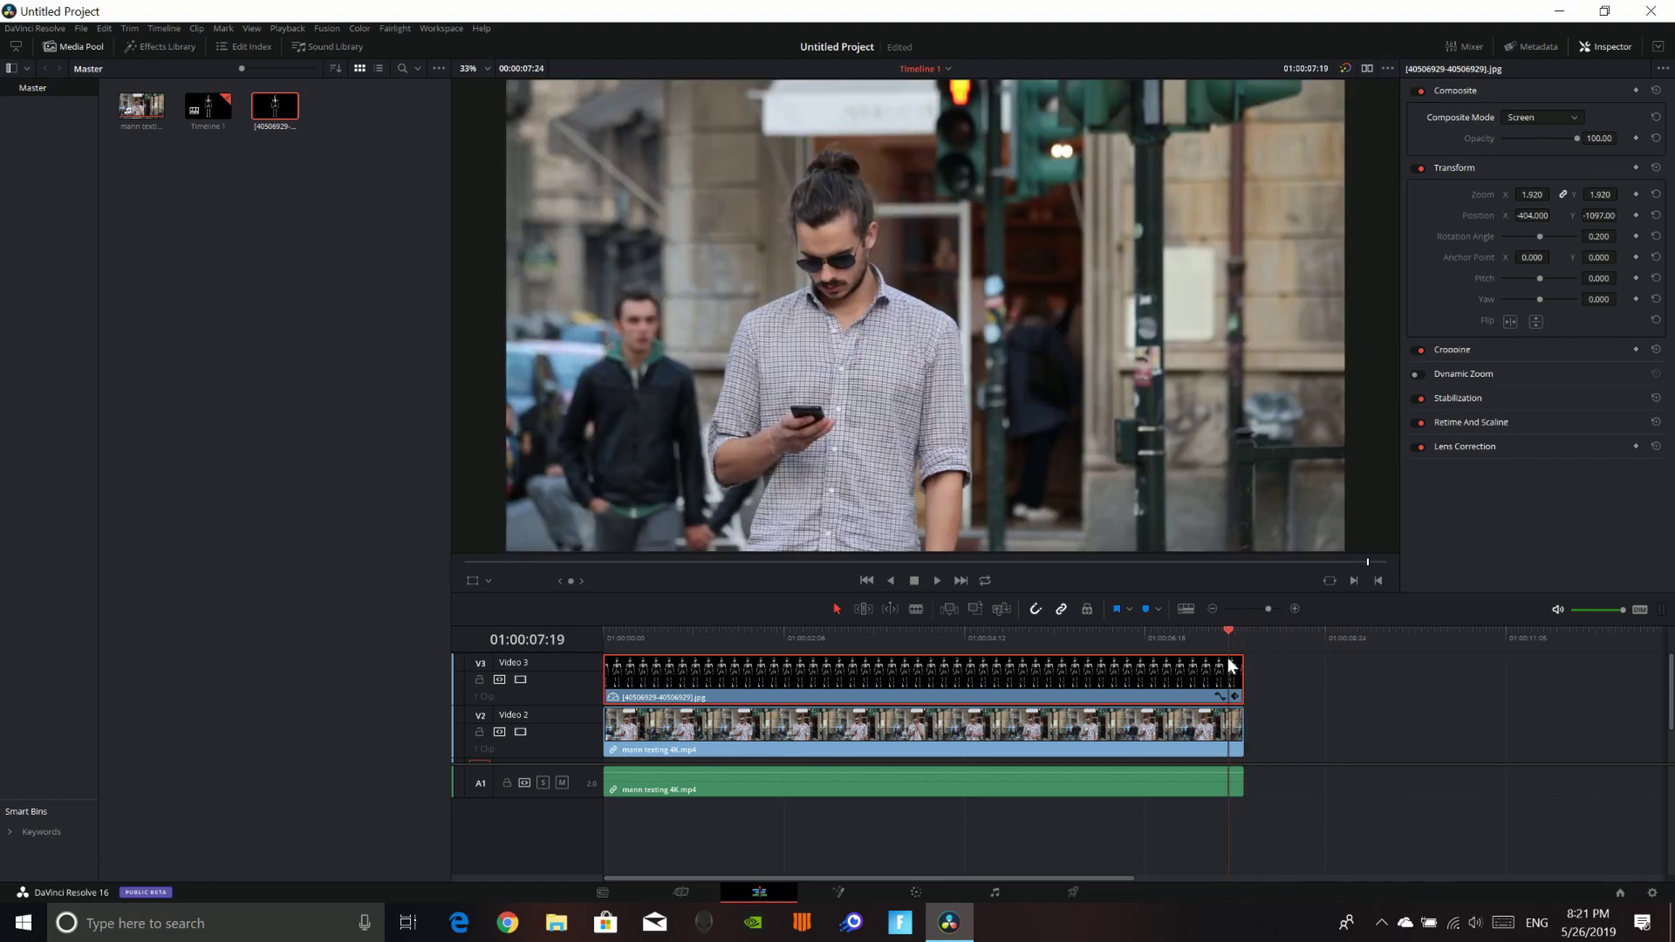